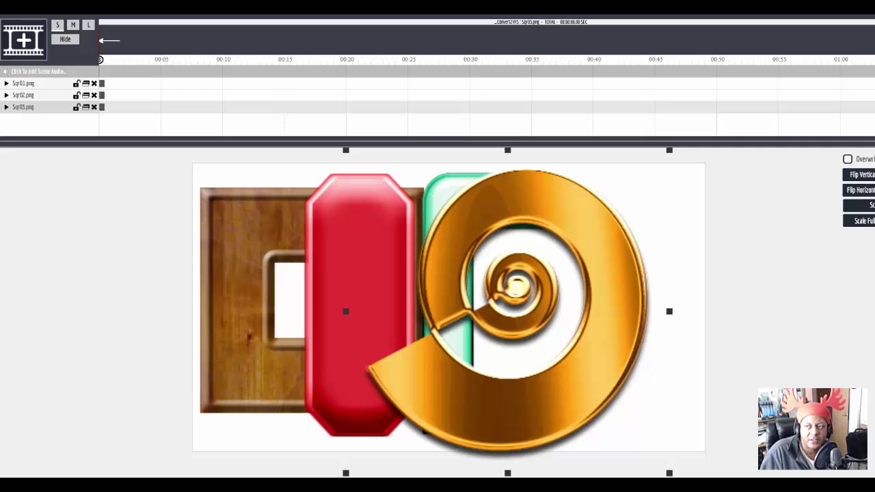
Browse the Explaindio Facebook group page, move the browser window aside, and return to the editor.
key("alt+Tab")
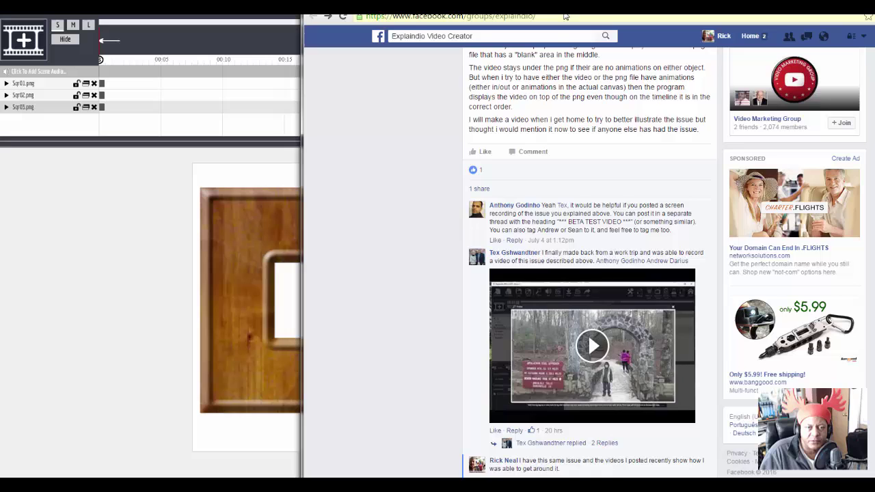
scroll(586, 159, "up", 3)
scroll(586, 159, "up", 5)
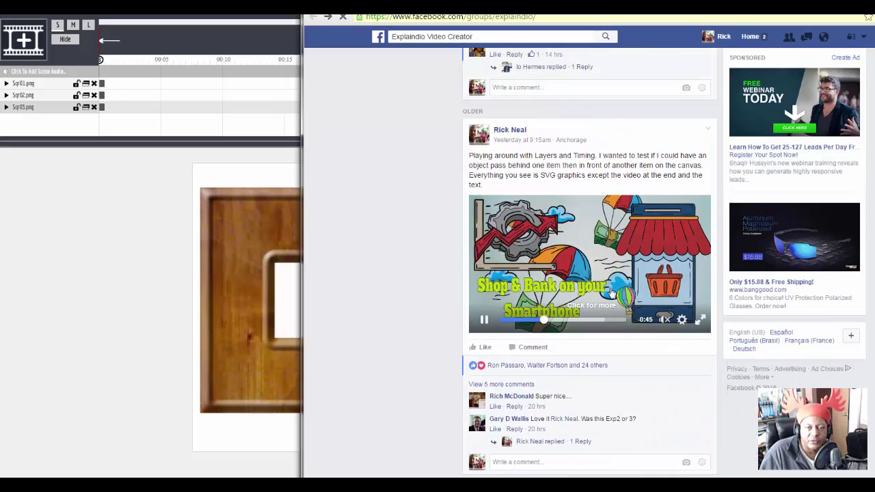
scroll(600, 258, "down", 4)
scroll(601, 254, "down", 4)
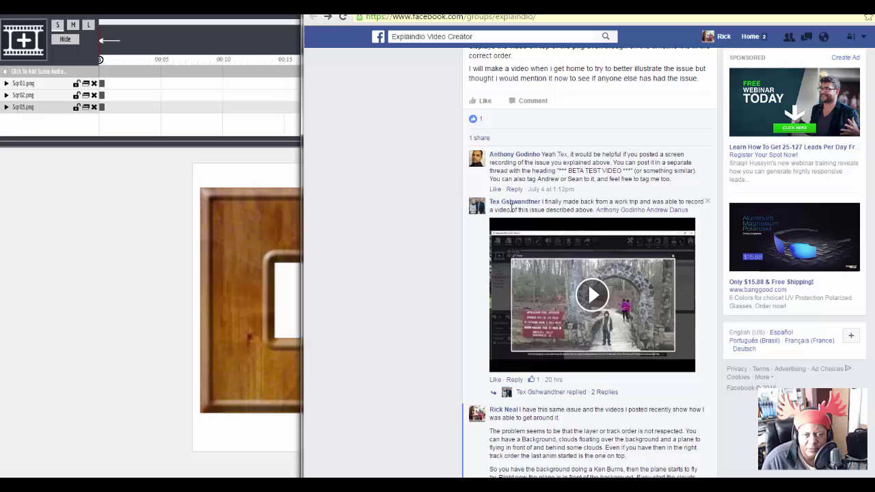
left_click_drag(617, 15, 627, 19)
key("alt+Tab")
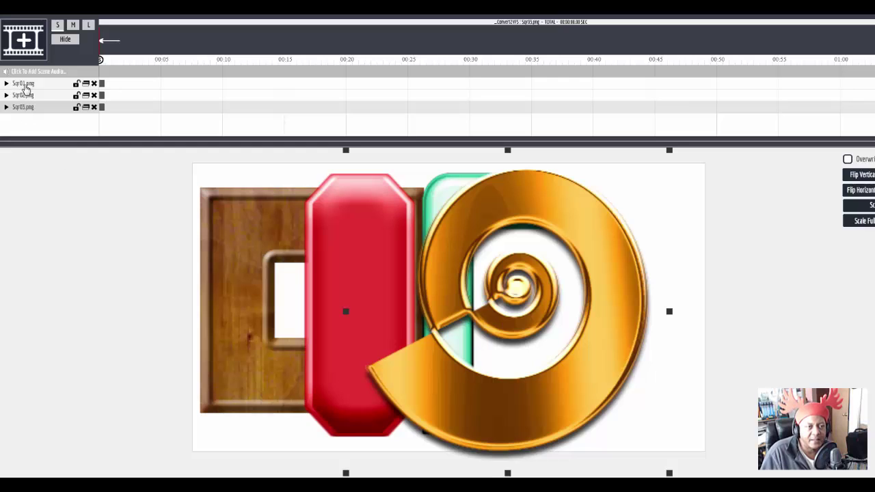
Check the stacking of the Sqr01, Sqr02 and Sqr03 image layers in the timeline.
left_click(25, 85)
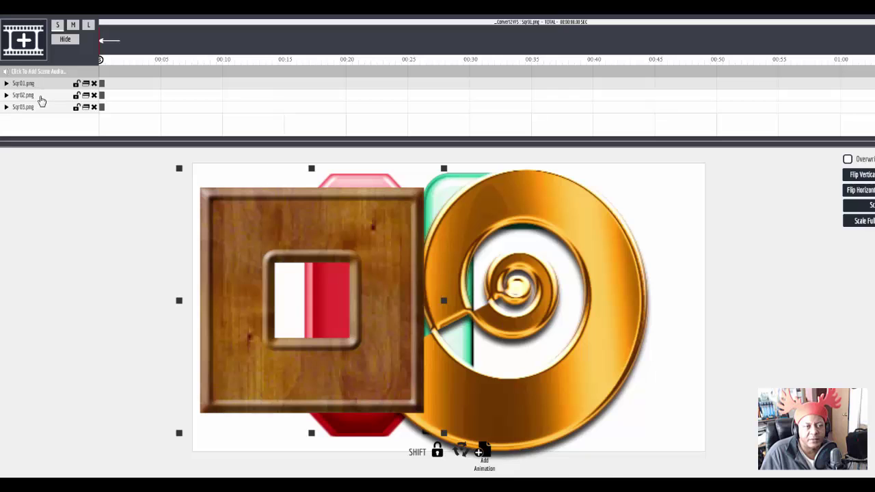
left_click(41, 100)
left_click(39, 107)
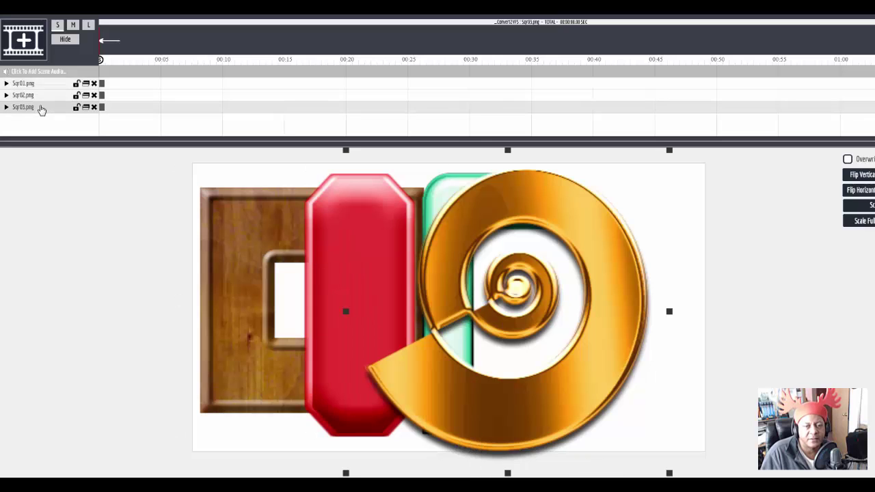
left_click(31, 85)
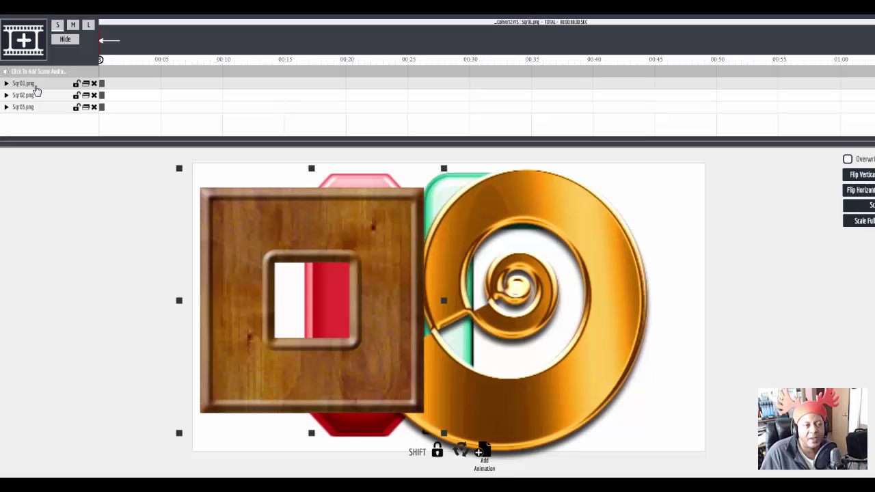
left_click(31, 100)
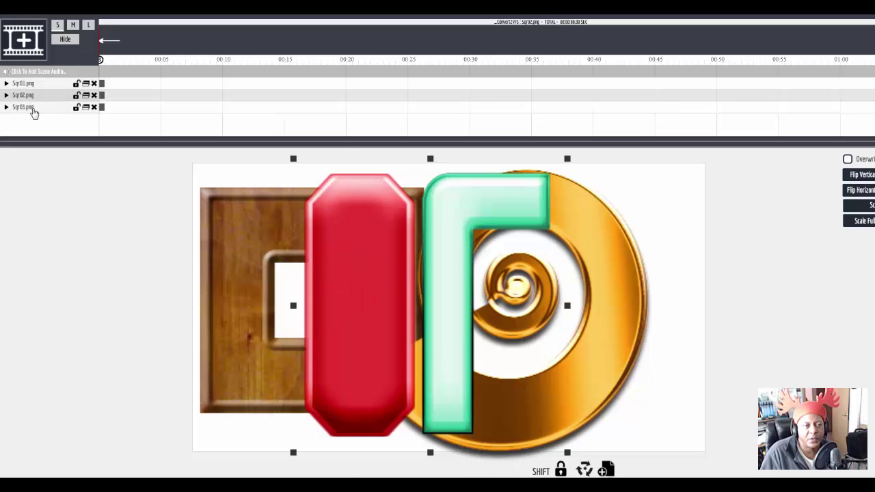
left_click(33, 108)
Select the Sqr01.png wood frame and nudge it slightly upward on the canvas.
left_click(34, 85)
left_click(35, 98)
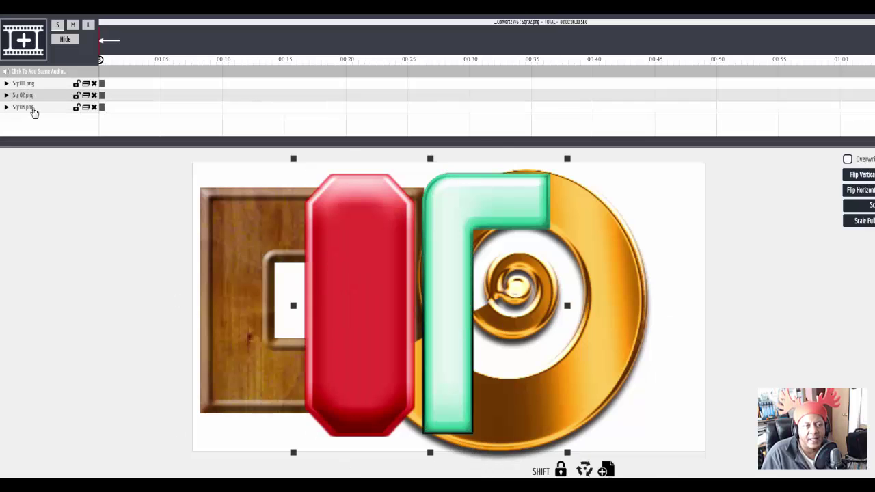
left_click(32, 107)
left_click(34, 93)
left_click(32, 86)
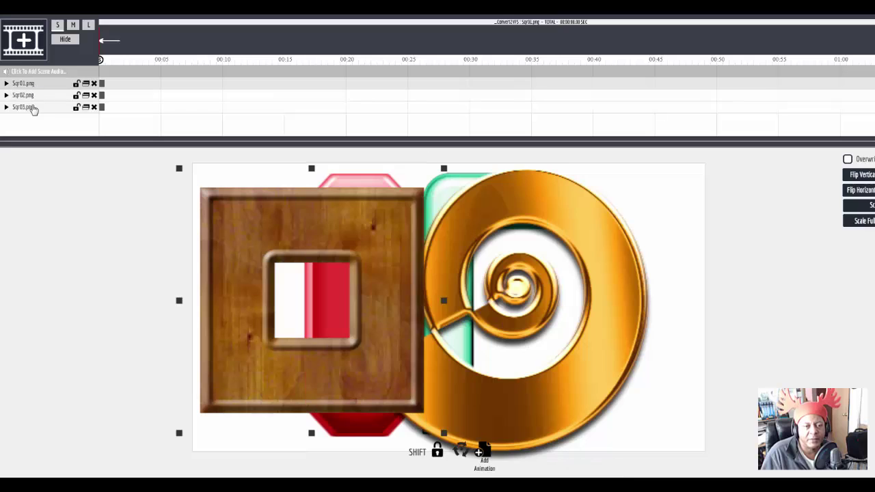
mouse_move(228, 214)
left_mouse_down()
mouse_move(239, 210)
mouse_move(230, 216)
left_mouse_up()
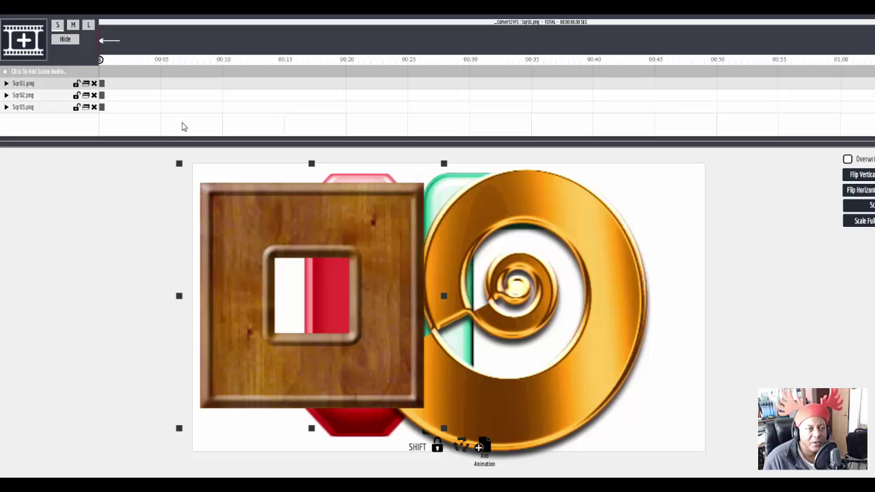
Shift Sqr01's timing marker later, recheck the three layers, and close the canvas editor.
left_click_drag(103, 84, 119, 86)
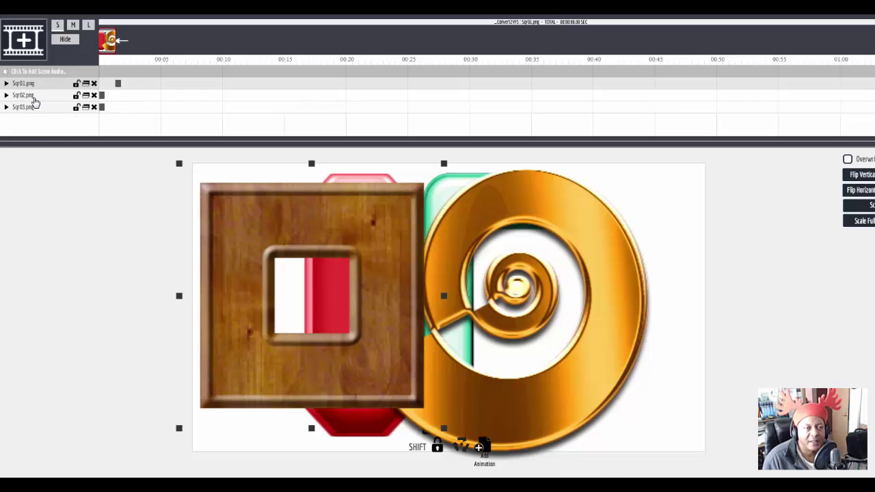
left_click(33, 98)
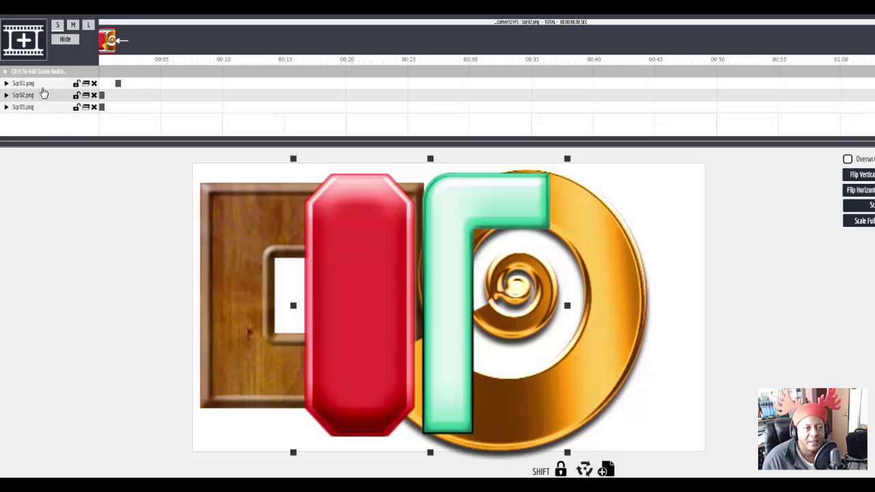
left_click(38, 86)
left_click(36, 109)
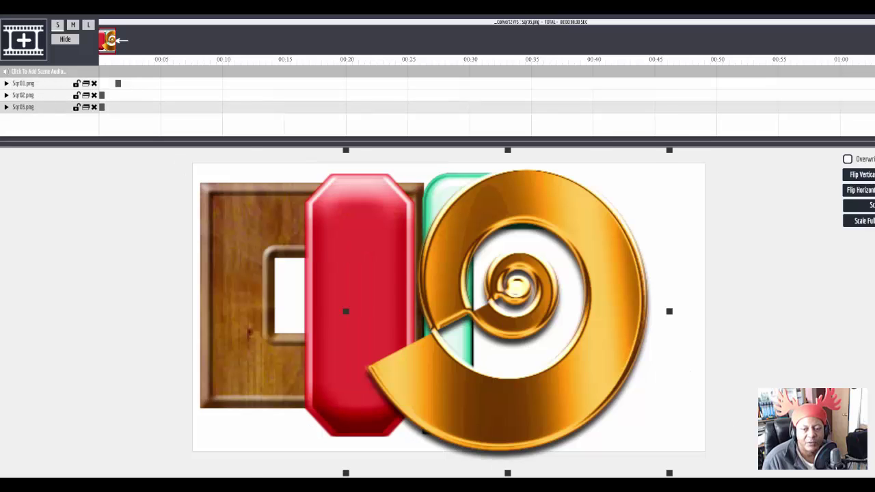
key("Escape")
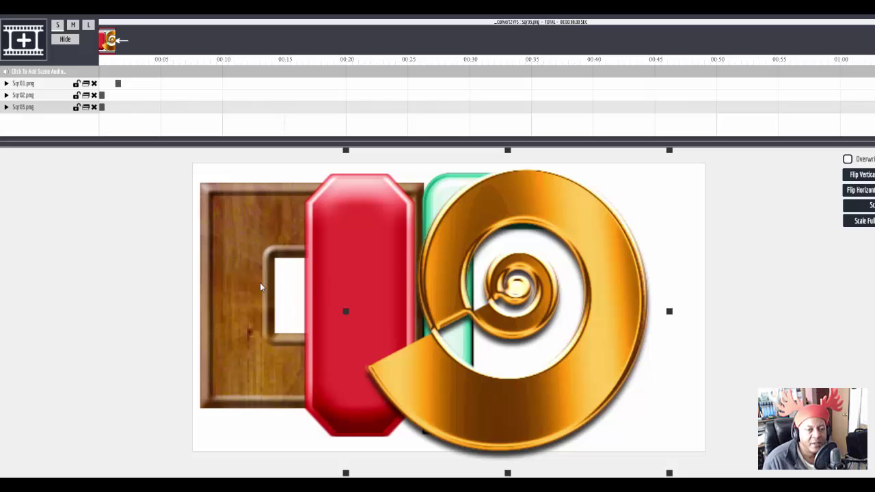
Move Sqr01's timing marker back in line and recheck the Sqr01–Sqr03 layers.
left_click_drag(117, 83, 99, 84)
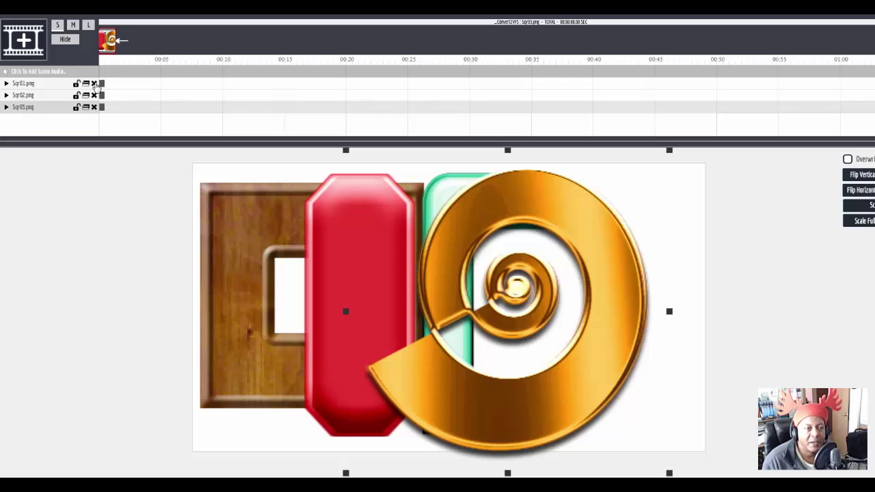
left_click(37, 87)
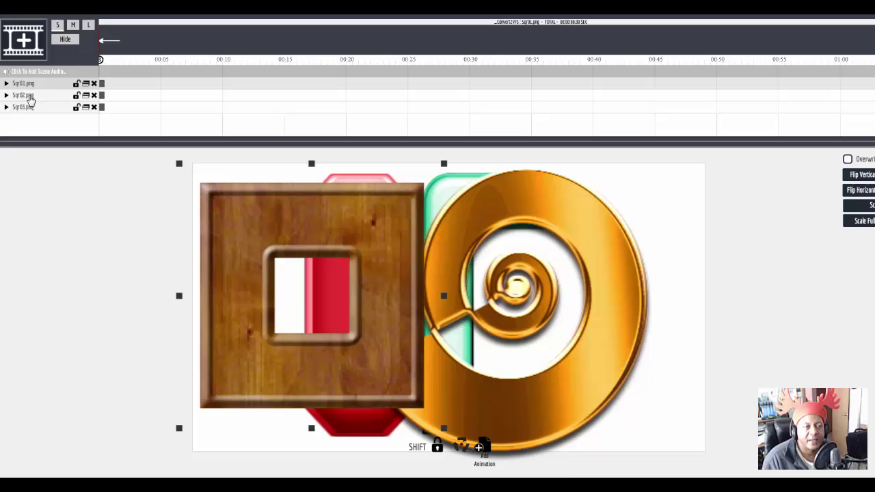
left_click(30, 99)
left_click(30, 108)
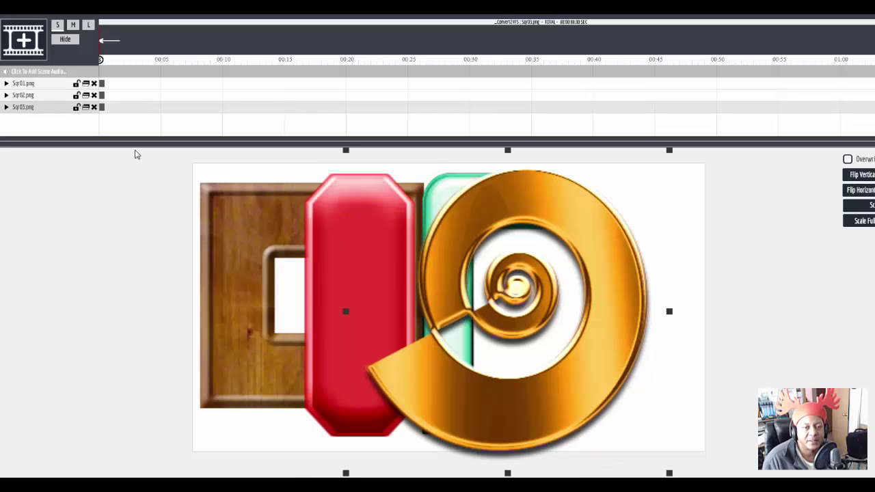
key("Escape")
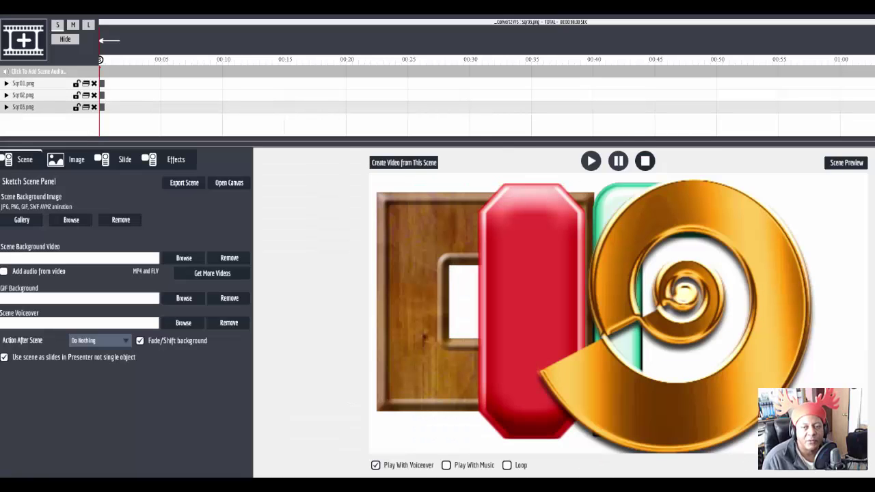
left_click(845, 166)
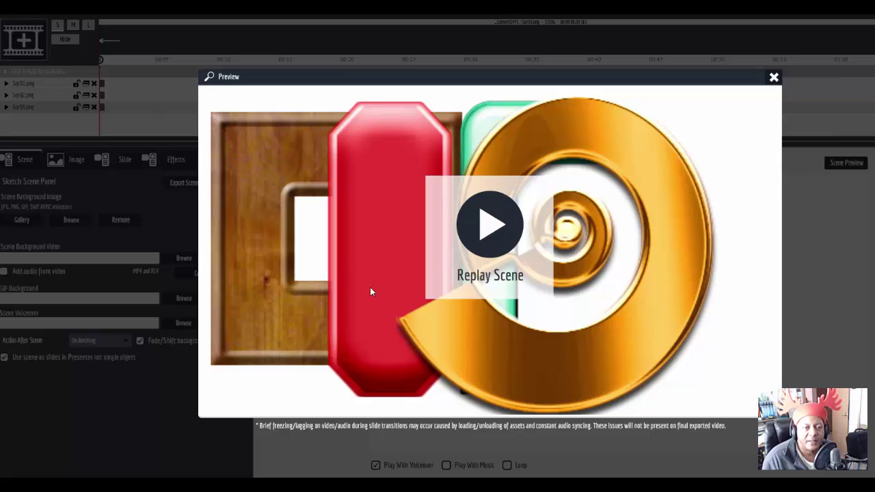
left_click(774, 78)
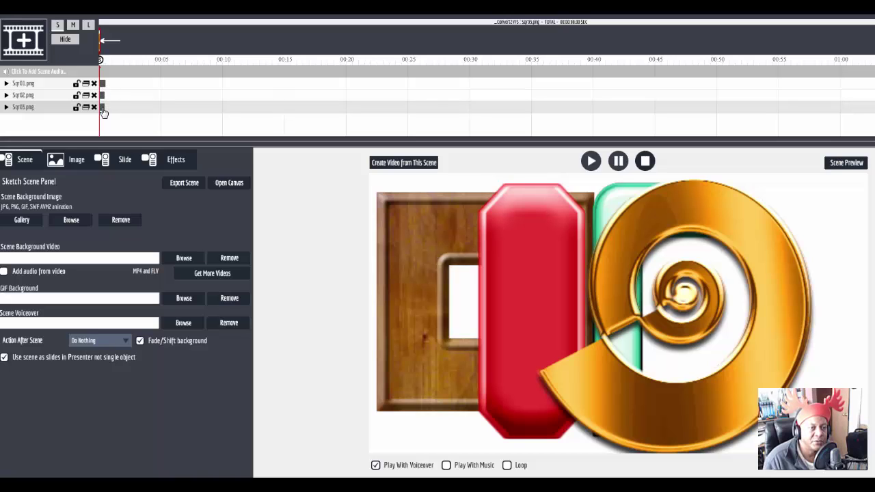
left_click(833, 164)
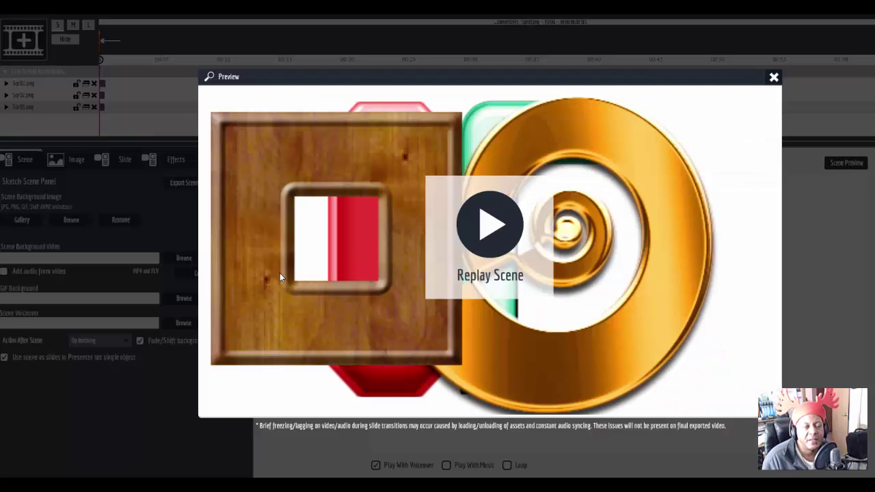
left_click(774, 77)
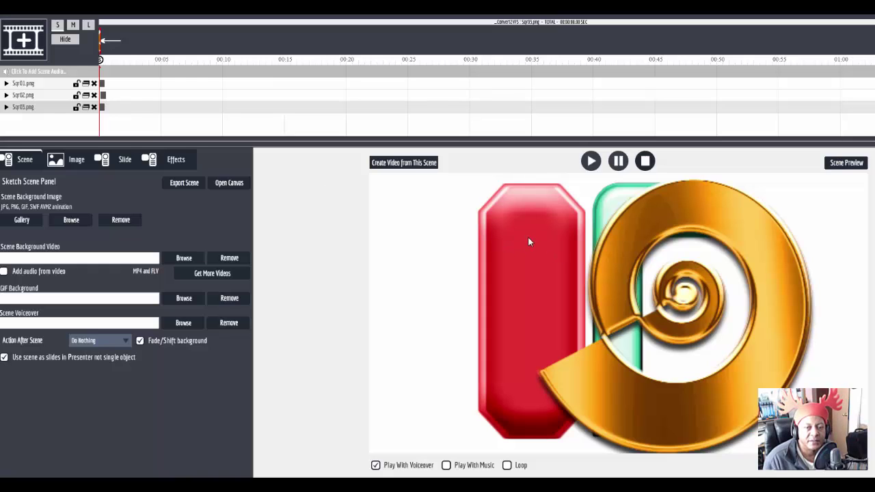
left_click(858, 164)
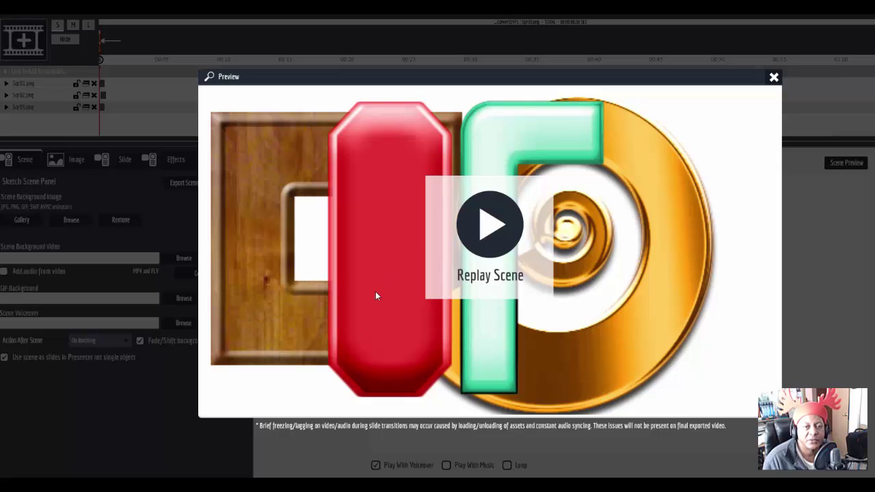
left_click(774, 79)
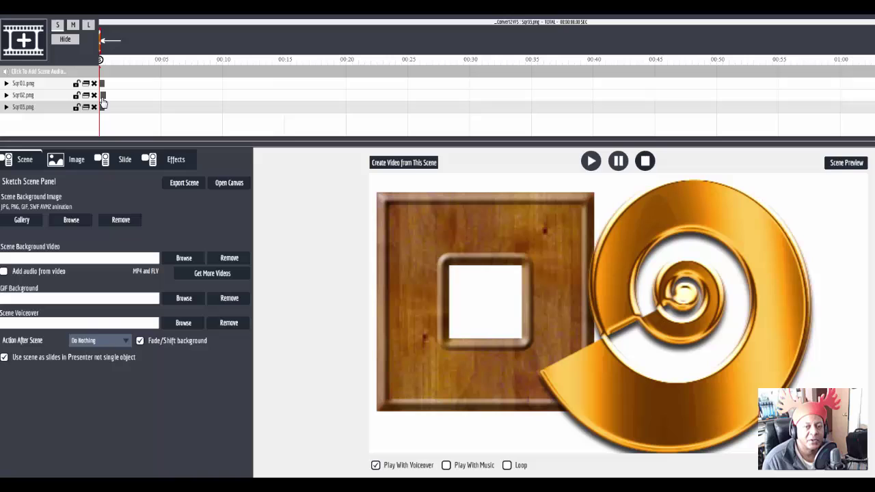
left_click(45, 95)
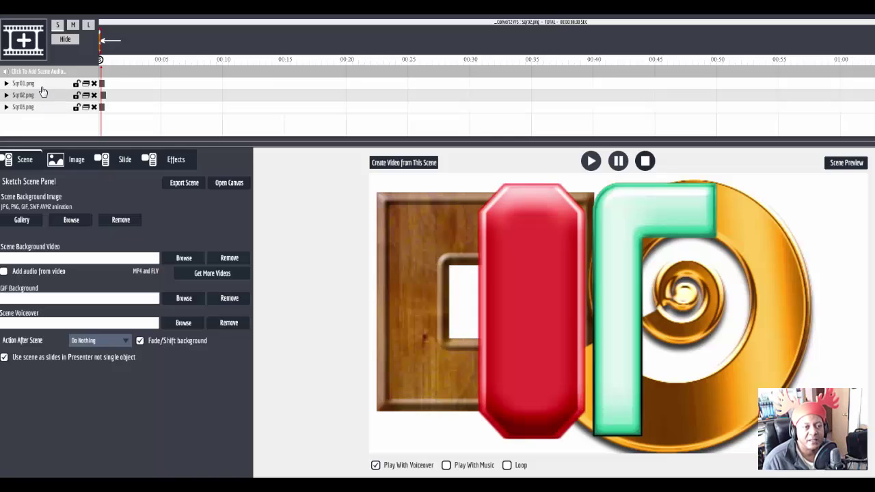
left_click(42, 84)
left_click(43, 97)
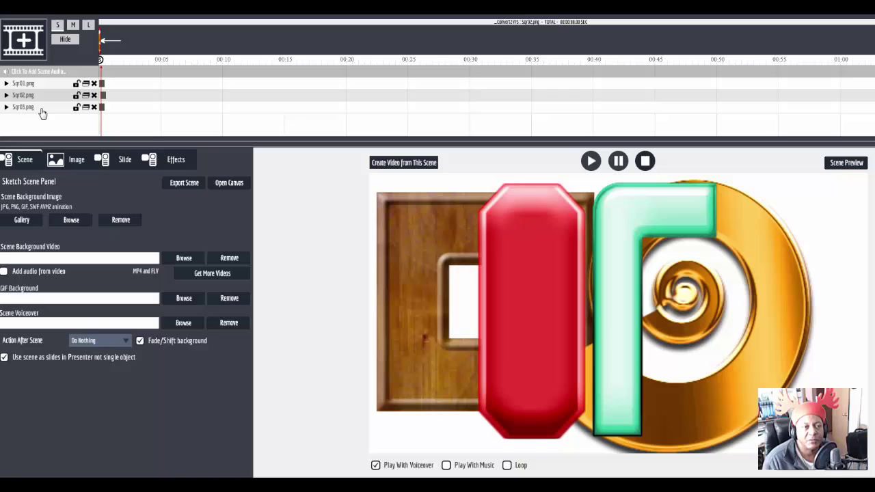
left_click(41, 110)
left_click(41, 95)
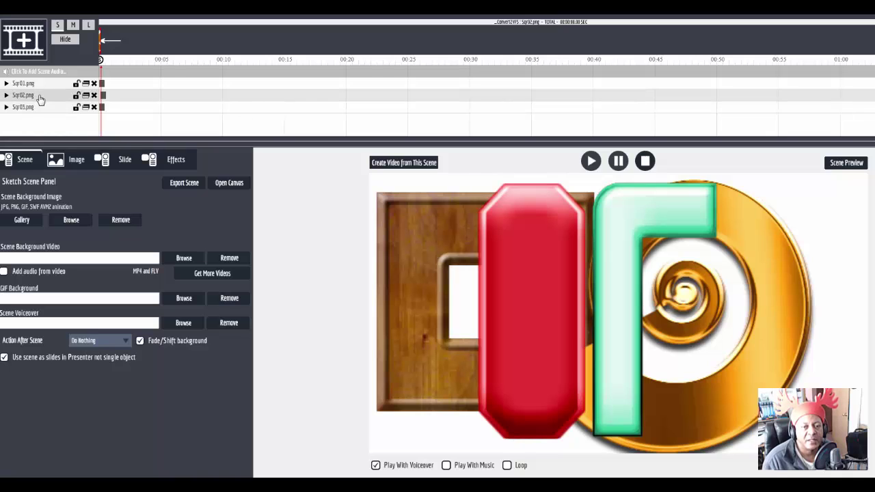
left_click(41, 85)
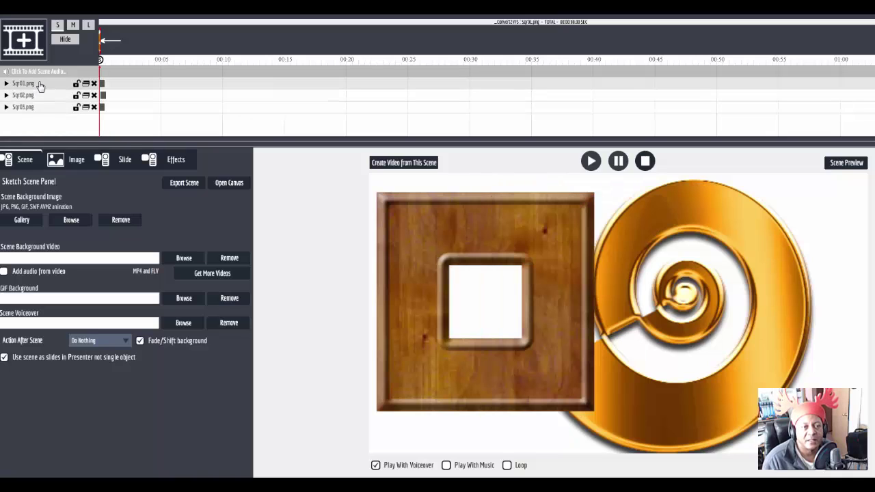
Replay the scene from the start and preview it in a window.
left_click(646, 161)
left_click(593, 162)
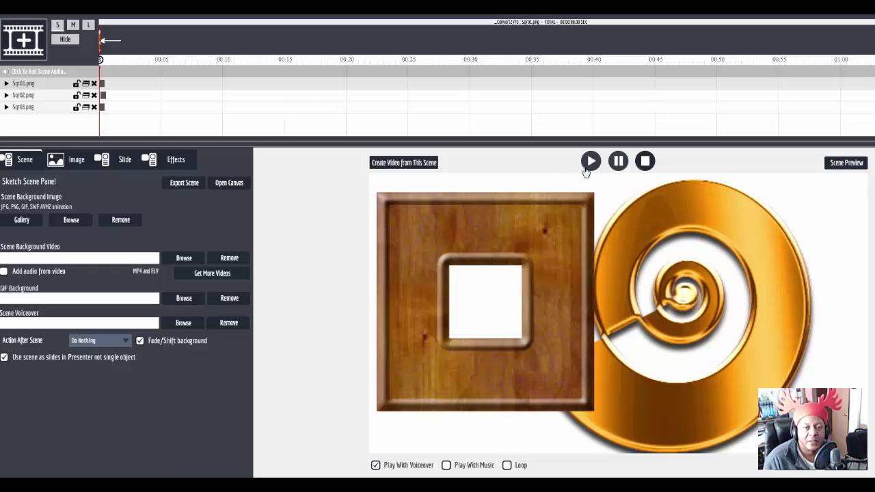
left_click(845, 166)
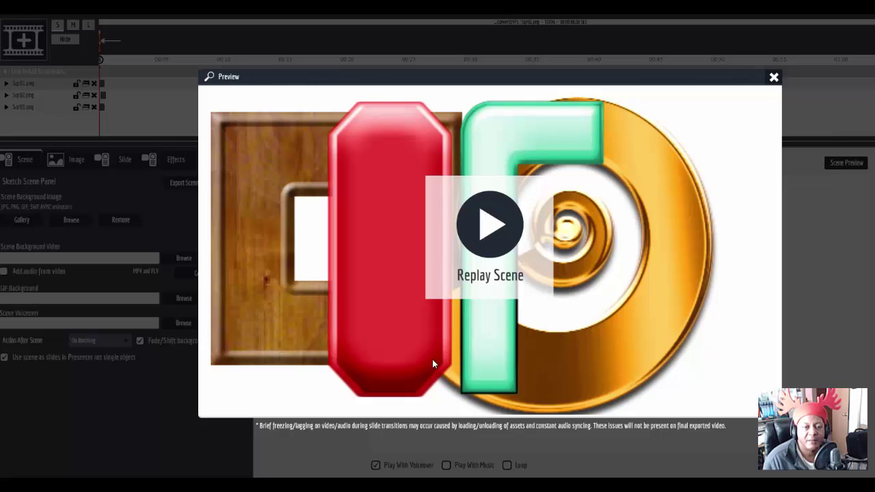
Delay the Sqr01 clip's start slightly and preview the layer order again.
left_click(774, 77)
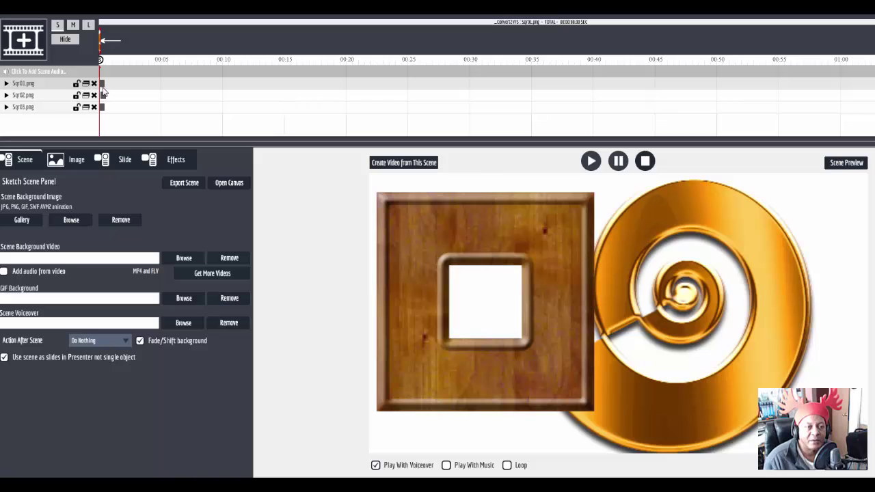
left_click_drag(102, 84, 108, 100)
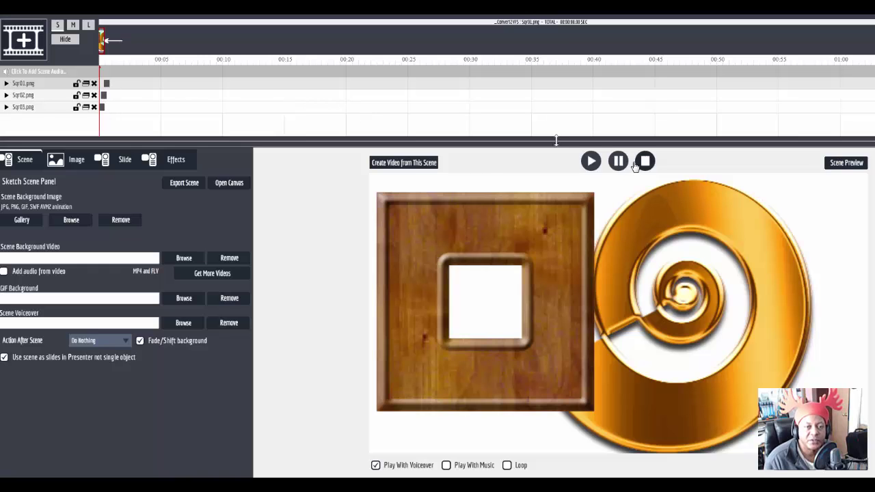
left_click(846, 164)
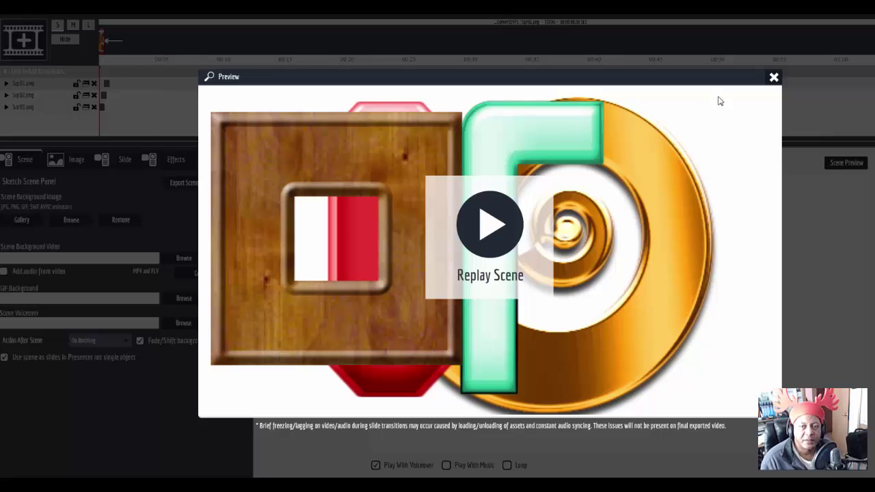
Move the Sqr01 clip back to the start and preview the scene.
left_click(774, 78)
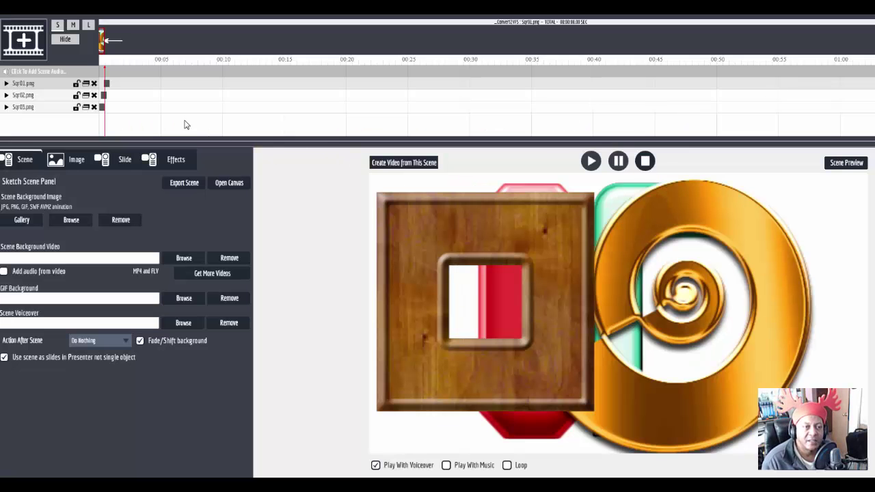
left_click_drag(106, 84, 102, 83)
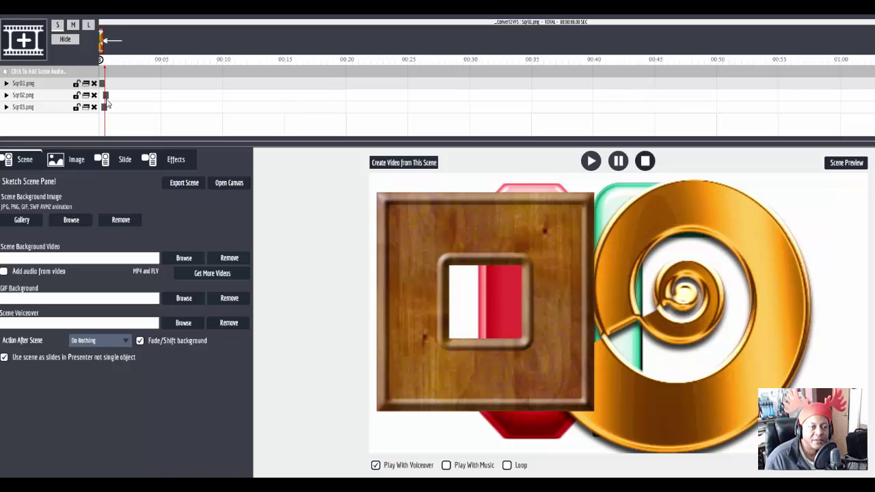
left_click(841, 168)
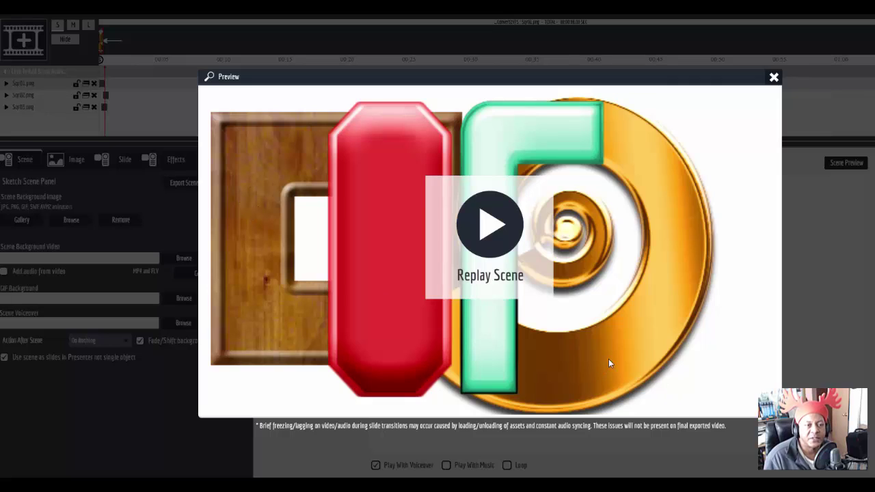
Align the Sqr02 clip's start with Sqr01 and preview the stacking.
left_click(773, 78)
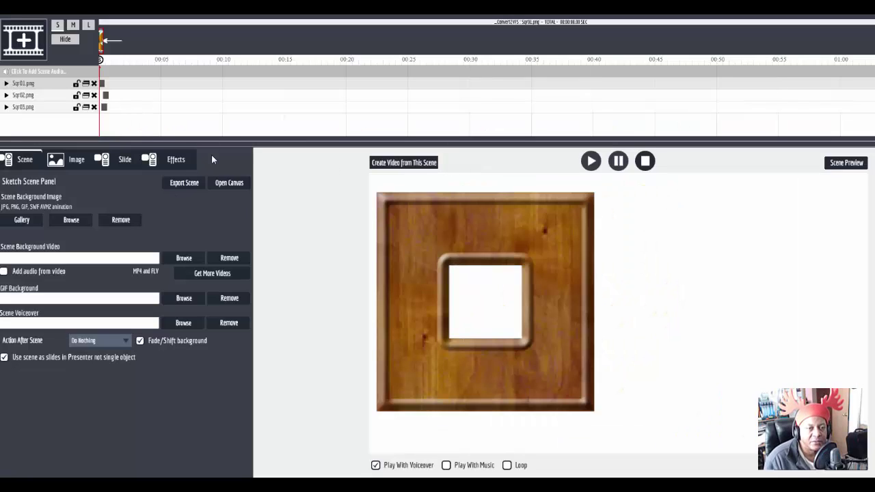
left_click_drag(107, 100, 102, 102)
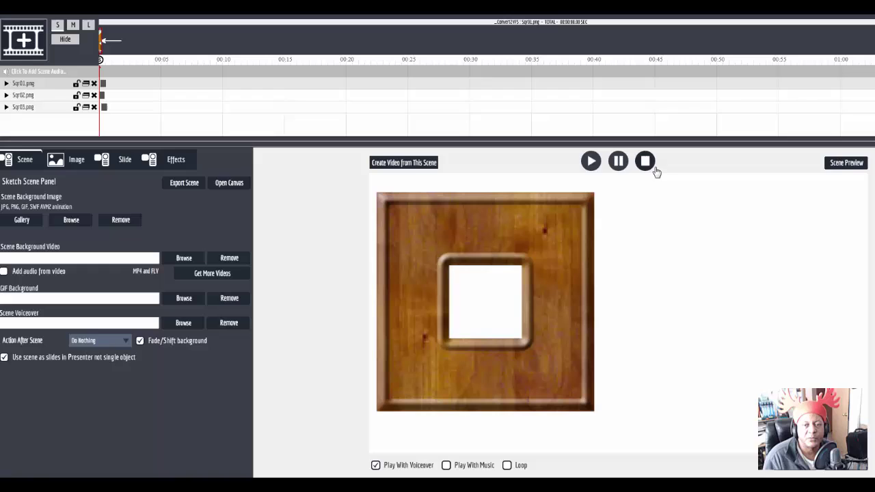
left_click(849, 165)
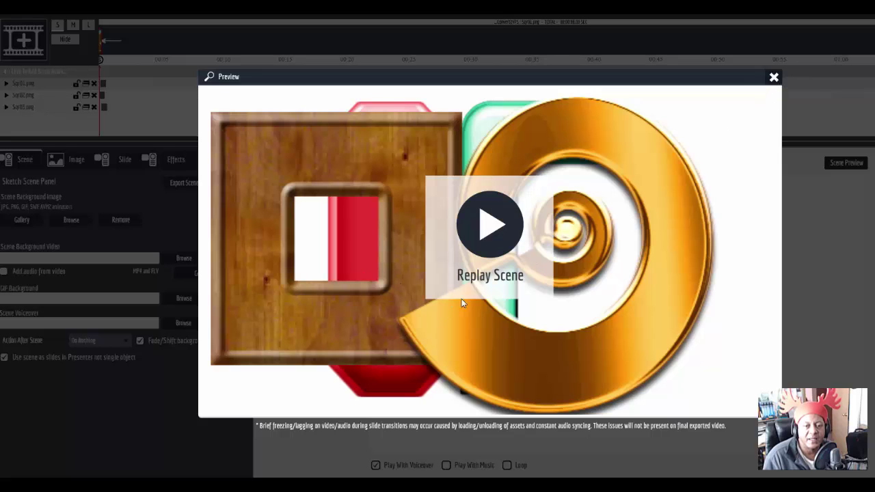
left_click(774, 78)
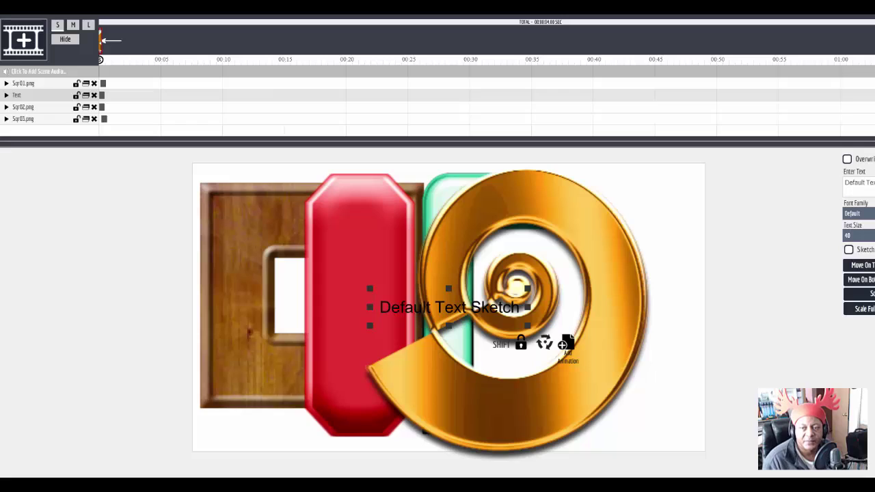
Set the text to Alfa Slab One, bring it in front of the images, enlarge and centre it.
left_click(858, 214)
left_click(859, 266)
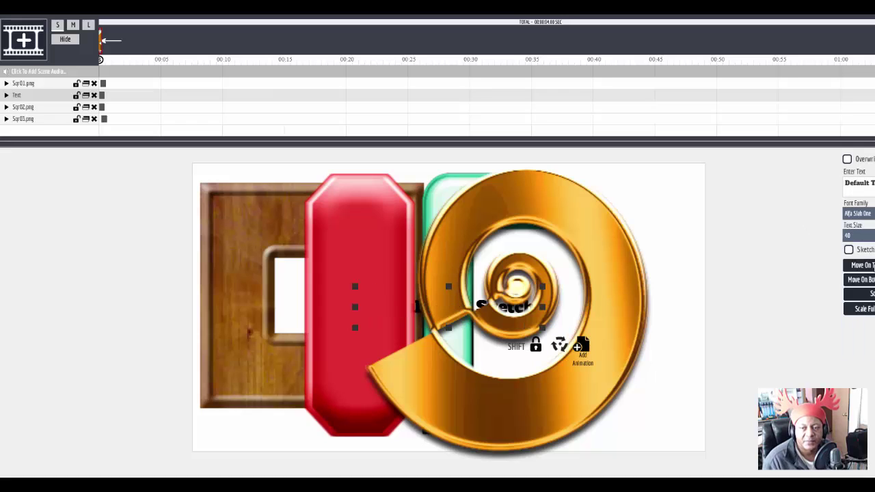
left_click(27, 97)
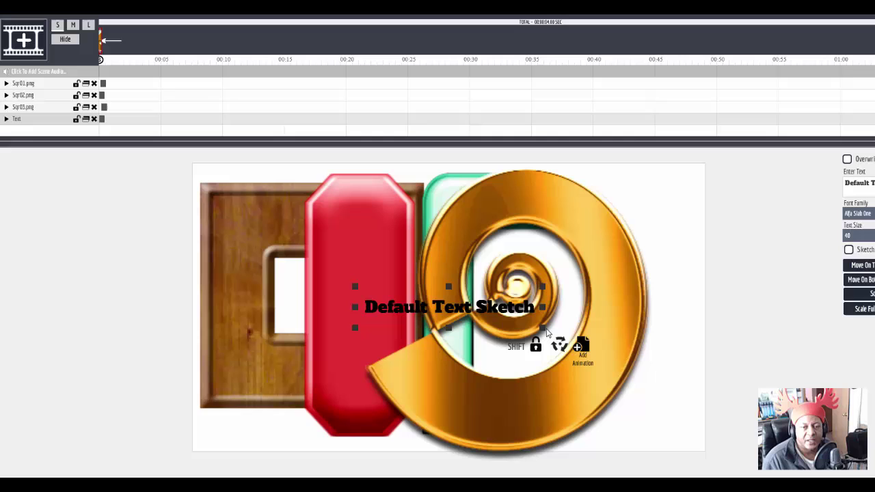
left_click_drag(541, 327, 610, 361)
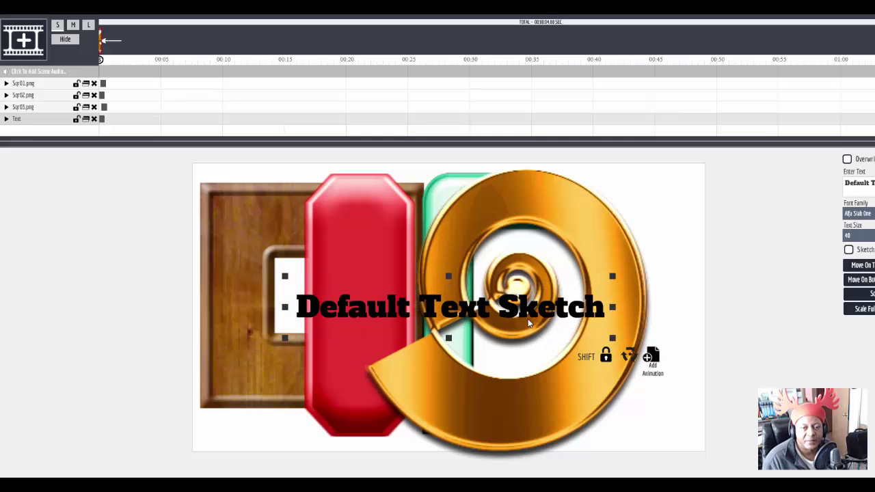
mouse_move(527, 319)
left_mouse_down()
mouse_move(444, 275)
mouse_move(444, 286)
left_mouse_up()
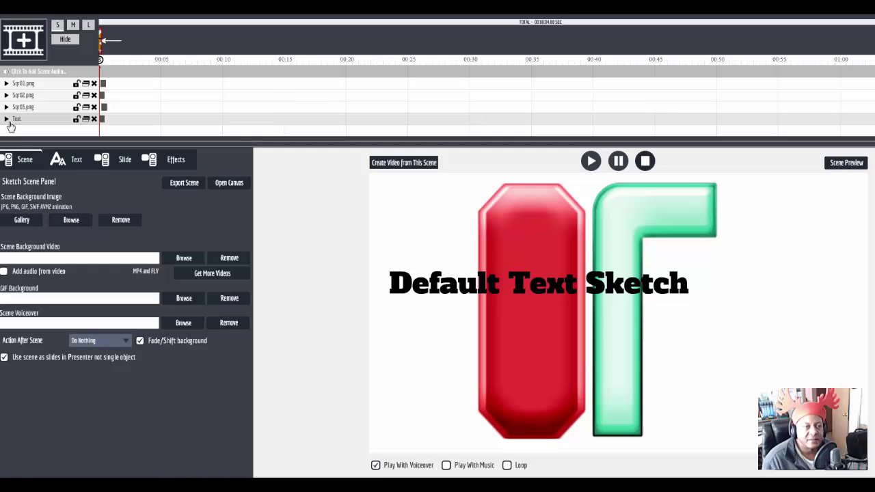
Give the Default Text Sketch text a Slide From Right entrance effect.
left_click(6, 119)
left_click(31, 132)
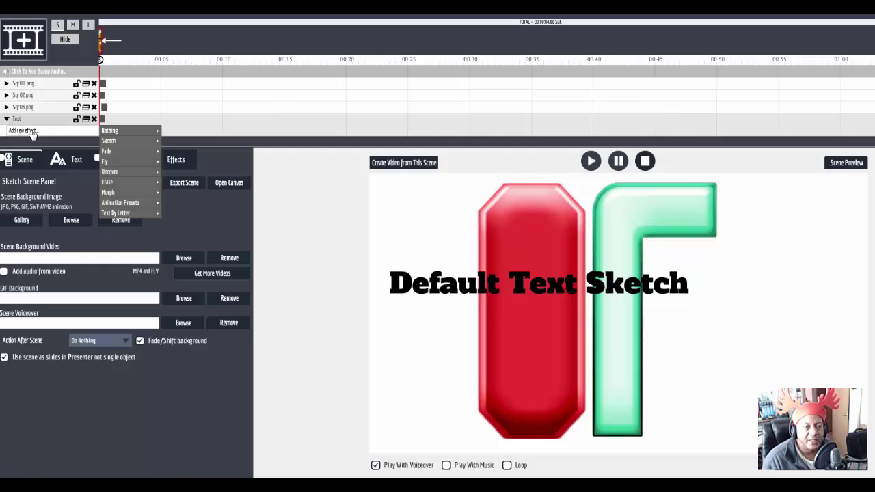
mouse_move(143, 205)
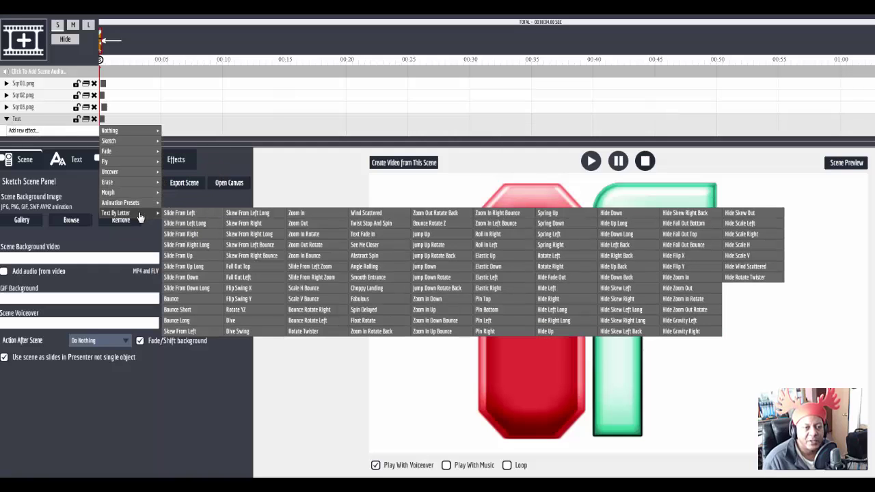
left_click(192, 235)
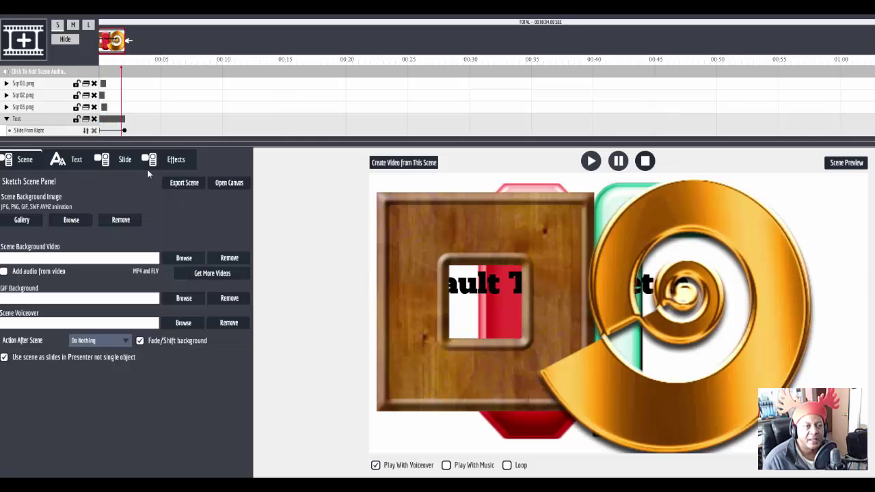
scroll(56, 121, "down", 1)
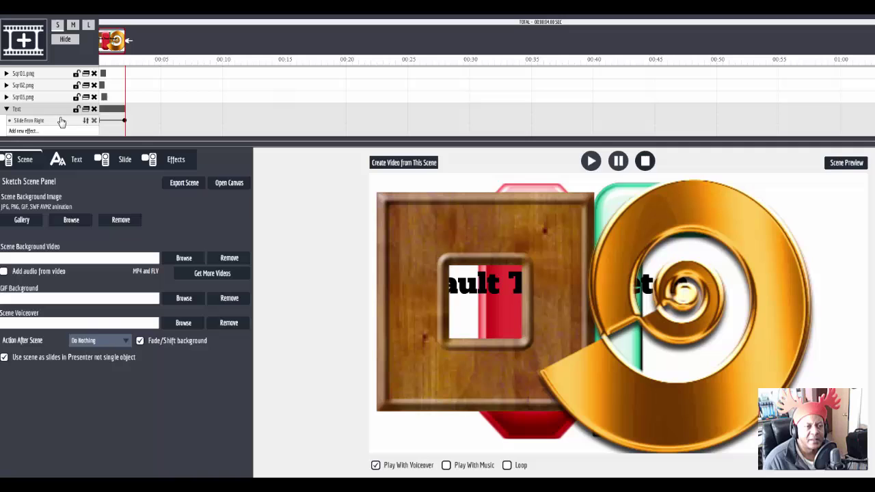
Add a Hide Gravity Right exit to the text and replay the scene to check it.
left_click(26, 132)
mouse_move(136, 214)
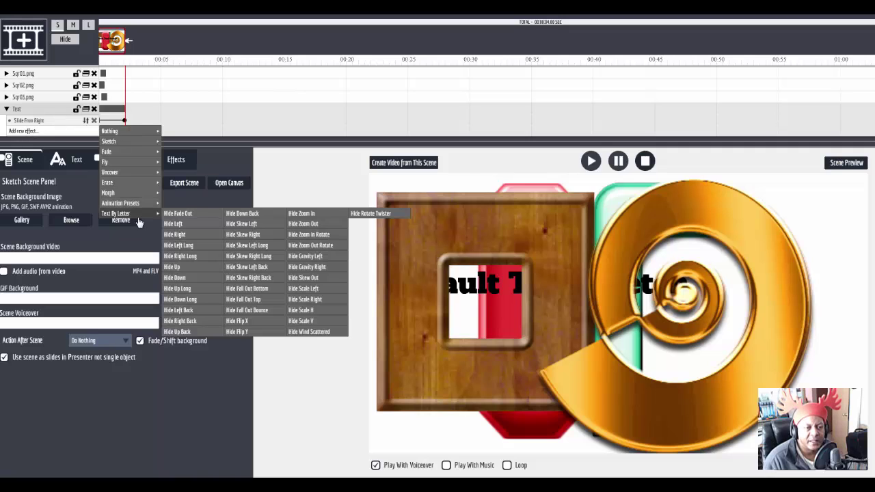
left_click(317, 267)
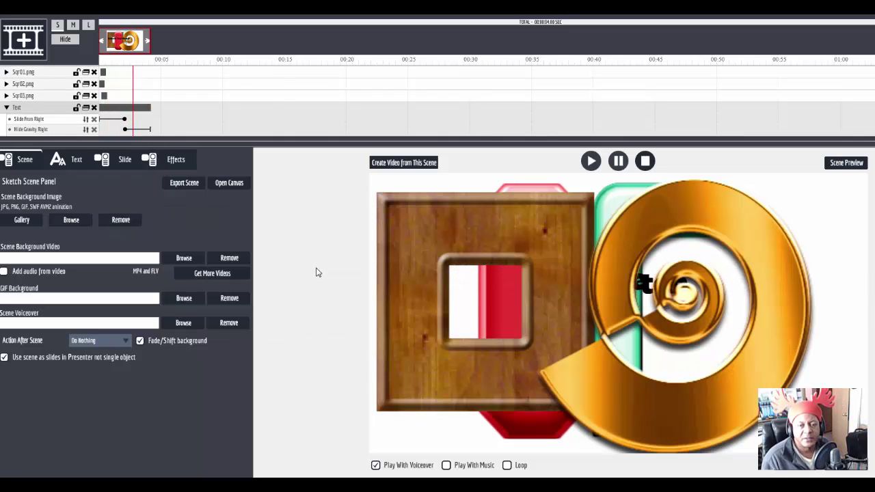
left_click(23, 109)
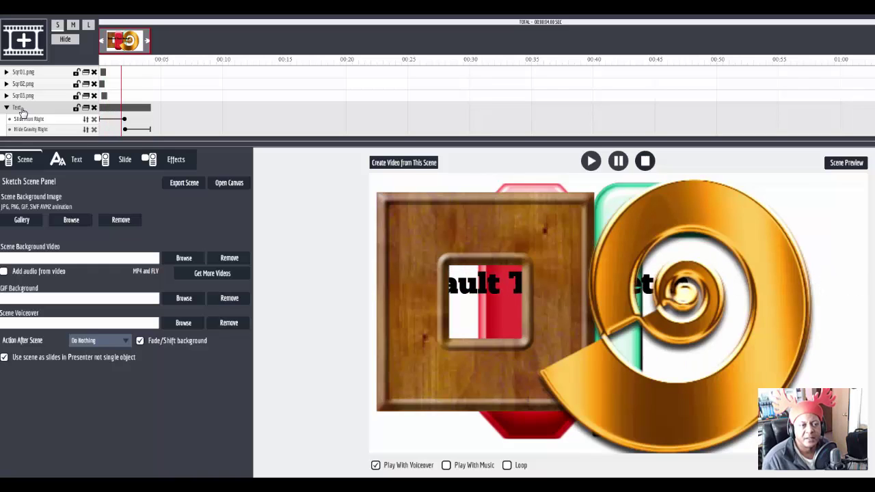
left_click(7, 108)
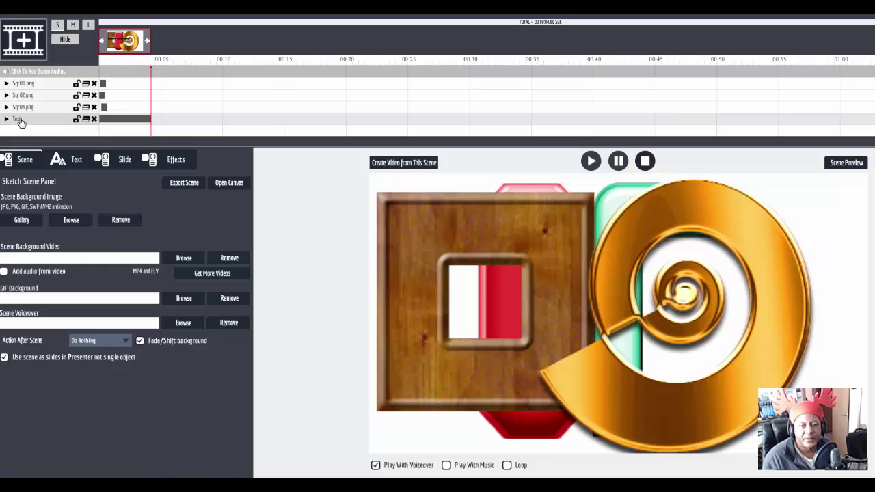
Shift the text clip slightly later on the timeline and replay the scene to check timing.
left_click(21, 122)
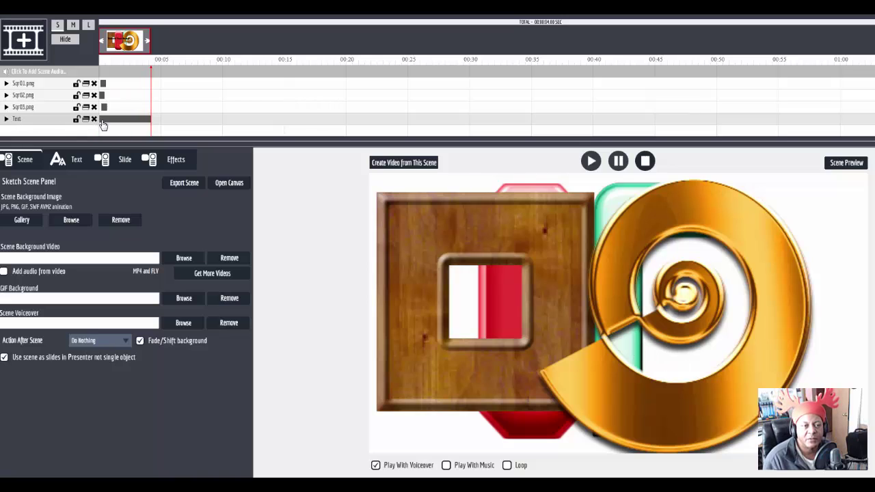
left_click_drag(103, 125, 106, 125)
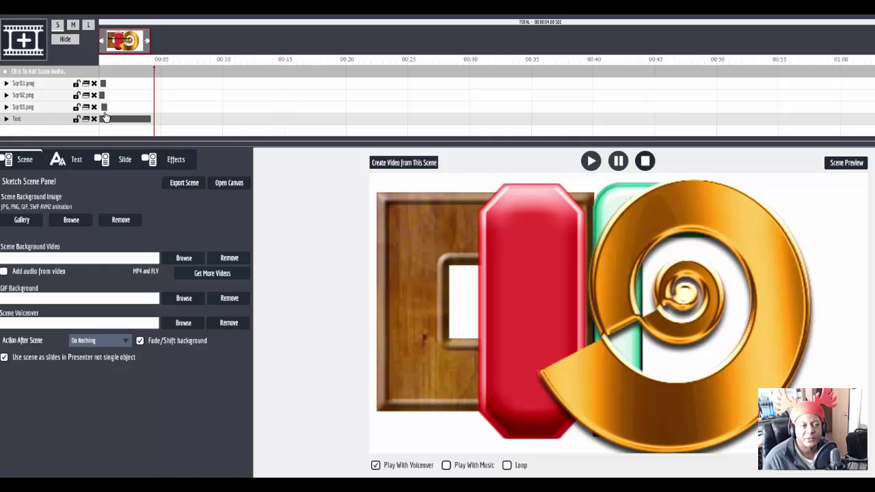
left_click(39, 123)
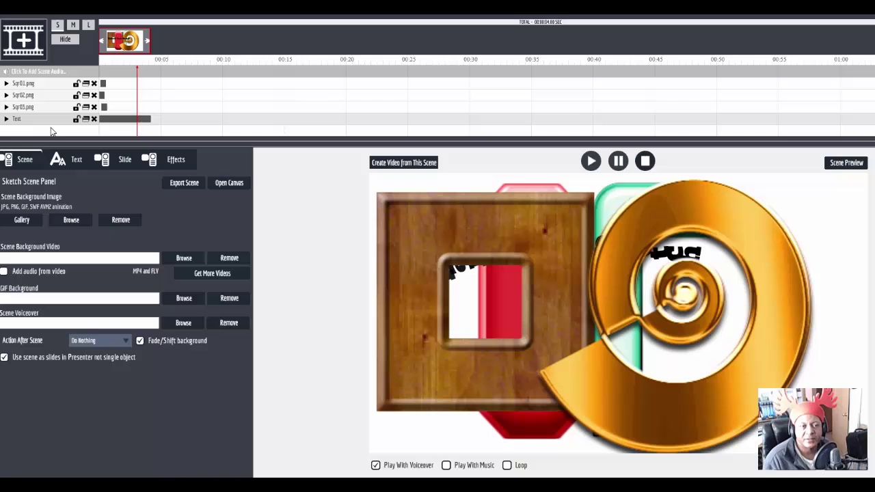
left_click(108, 125)
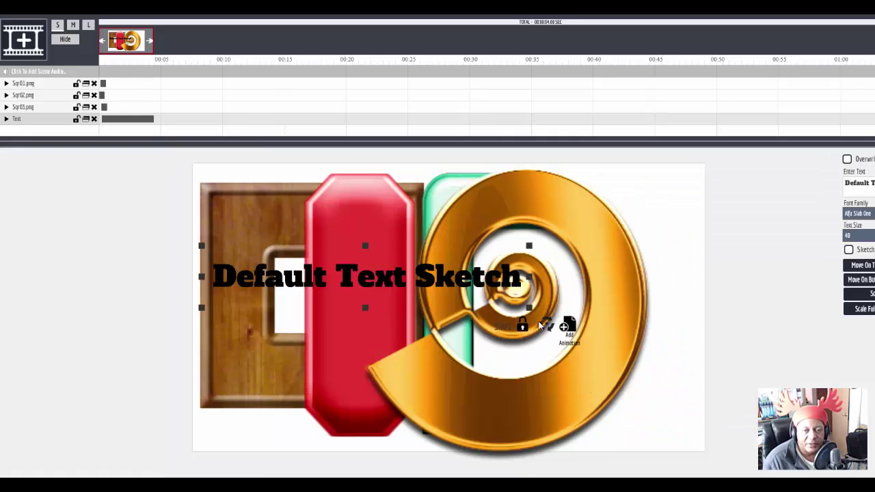
Add a motion point to the text, align its ghost copy, set 70 frames, and finish the path.
left_click(568, 326)
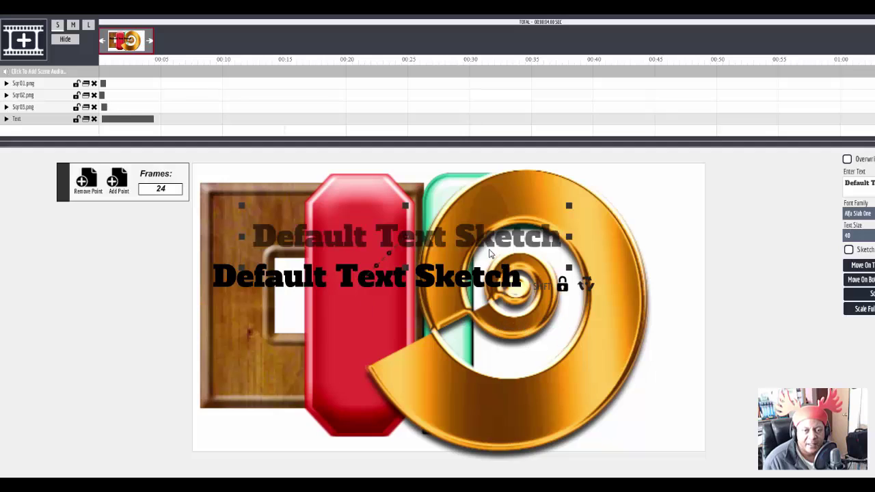
left_click_drag(468, 243, 428, 281)
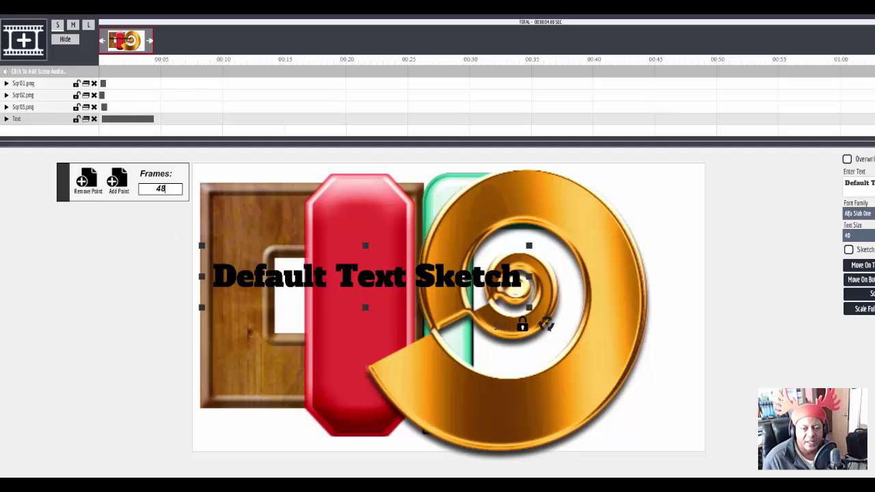
key("Return")
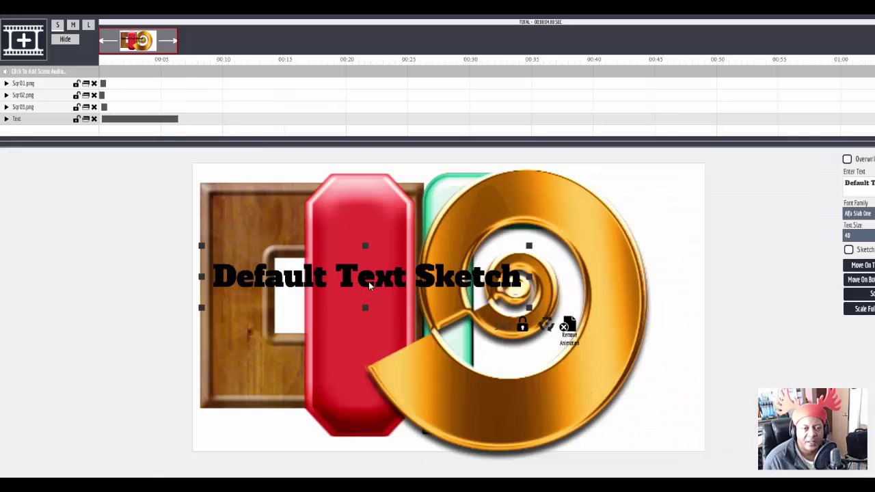
left_click(348, 282)
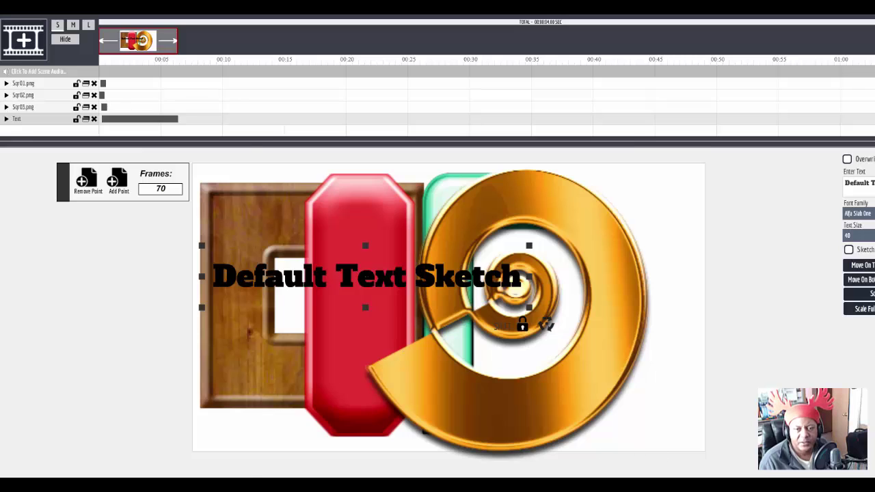
left_click(305, 435)
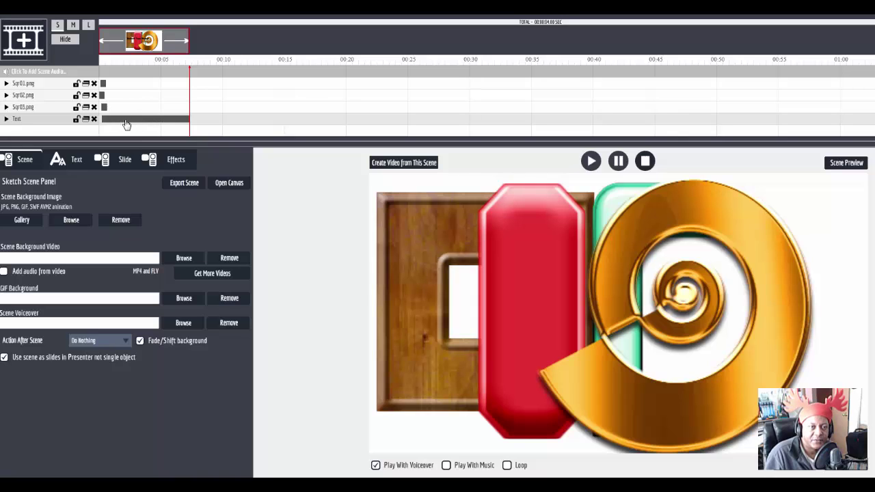
Give the Sqr03.png gold spiral a Zoom Out Rotate entrance animation.
left_click(49, 108)
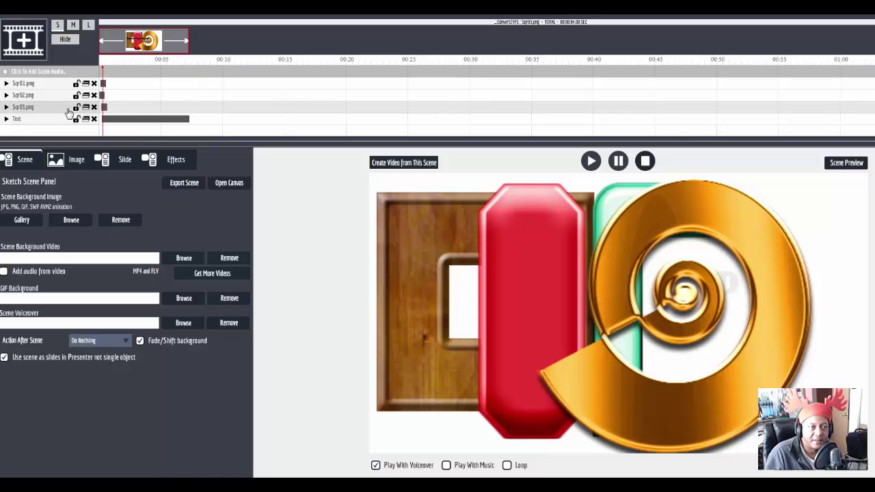
left_click(6, 108)
left_click(24, 120)
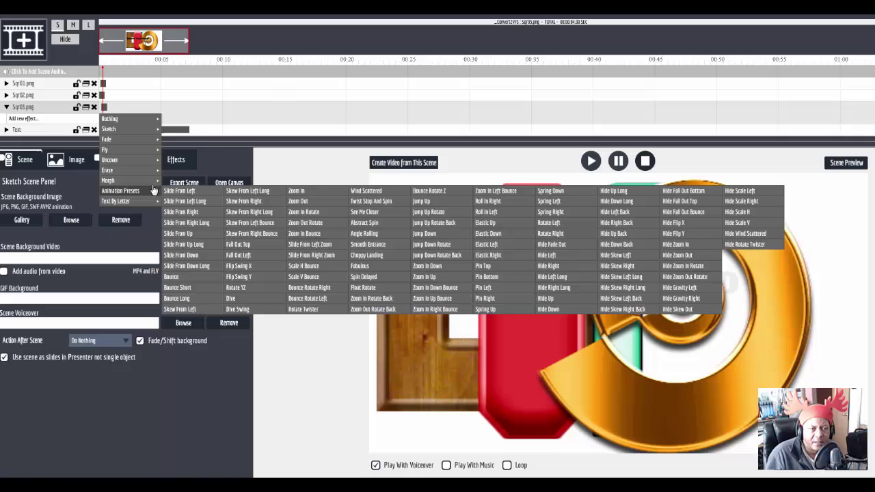
mouse_move(154, 195)
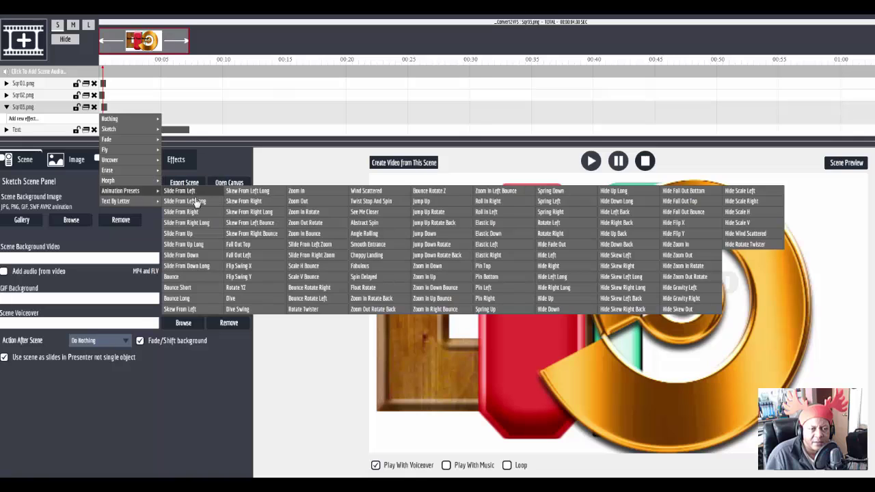
left_click(311, 224)
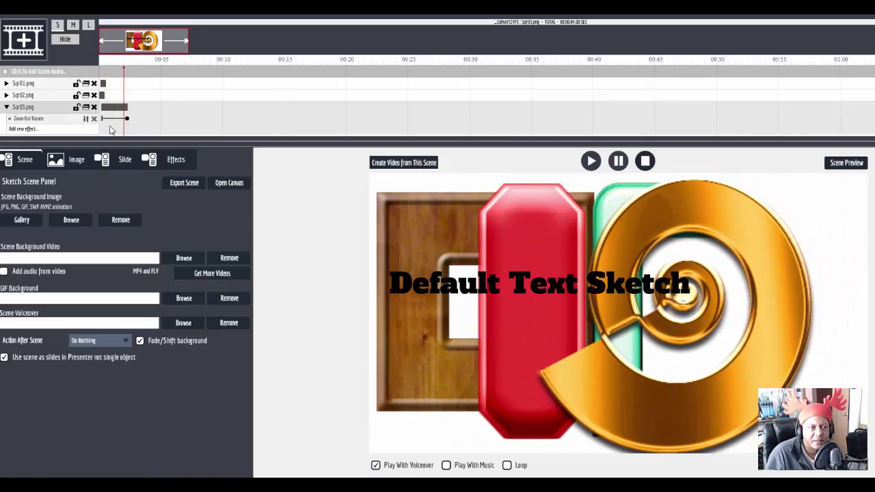
Add a Hide Fall Out Top exit animation to Sqr03.png.
left_click(29, 130)
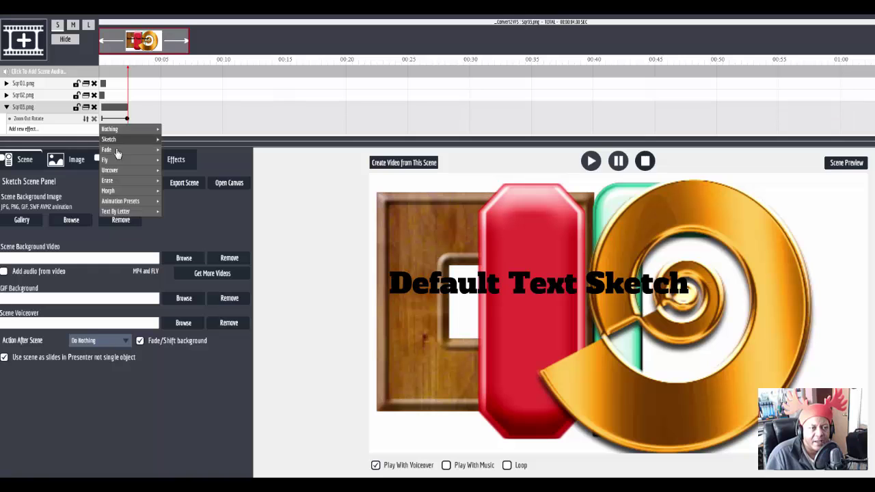
mouse_move(137, 203)
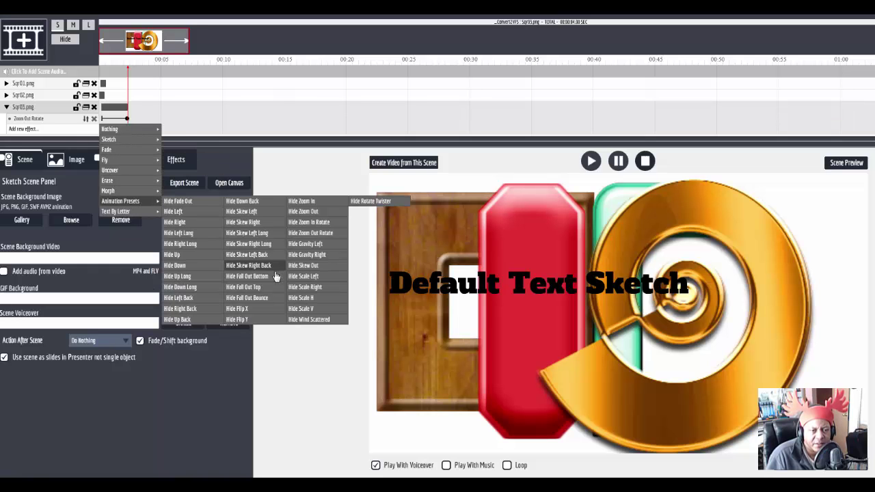
left_click(244, 287)
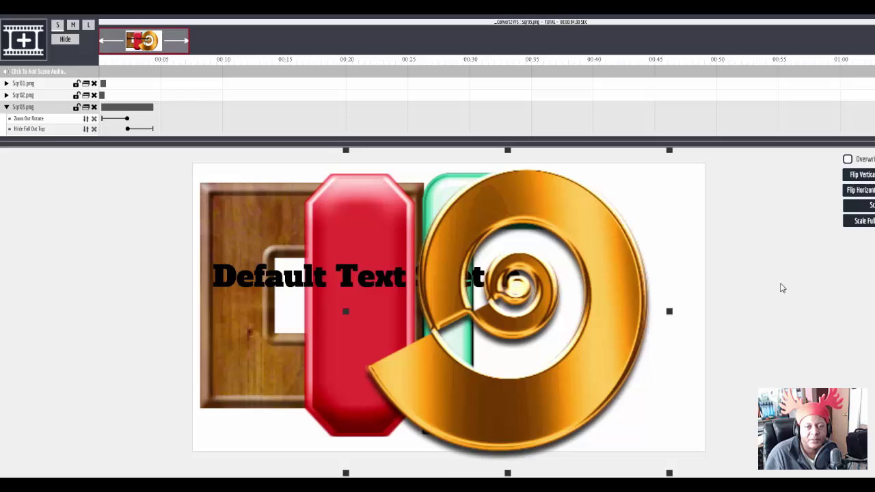
Add a motion point to the gold spiral and set its animation to 56 frames.
scroll(784, 287, "down", 2)
left_click(675, 465)
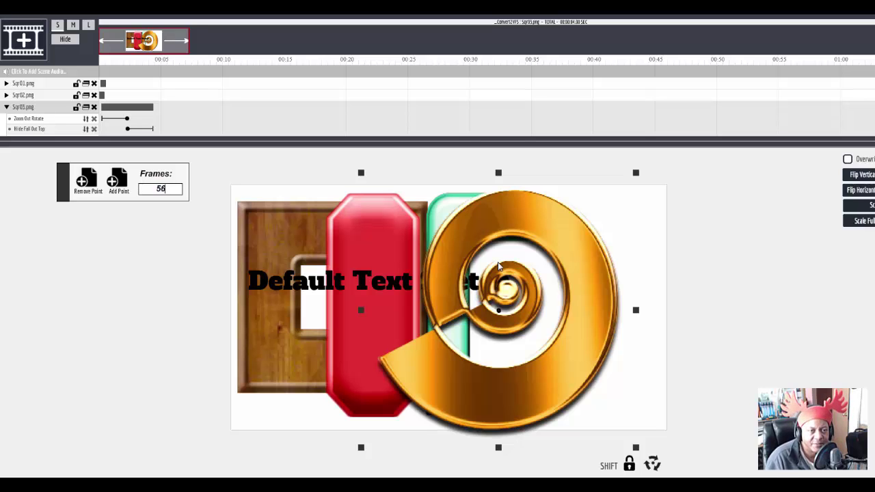
key("Return")
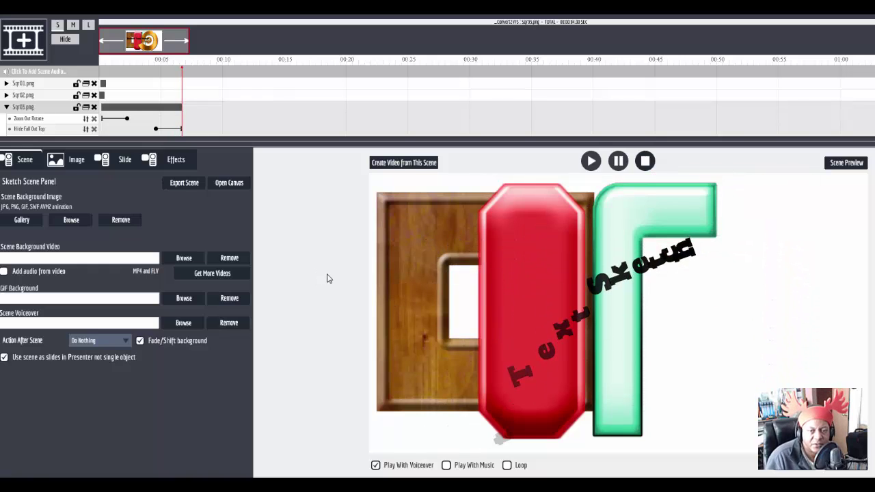
Change the text layer's wording to 'Default Text Sketch 2' and replay the scene.
left_click(6, 107)
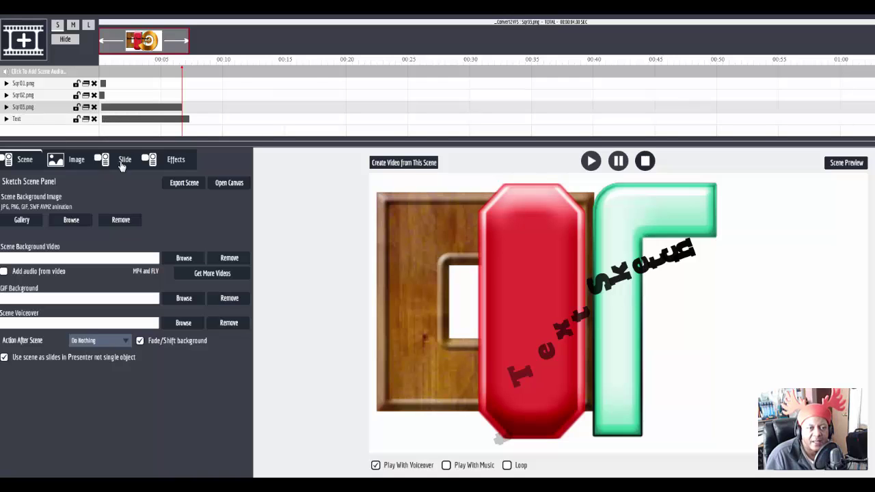
left_click(176, 160)
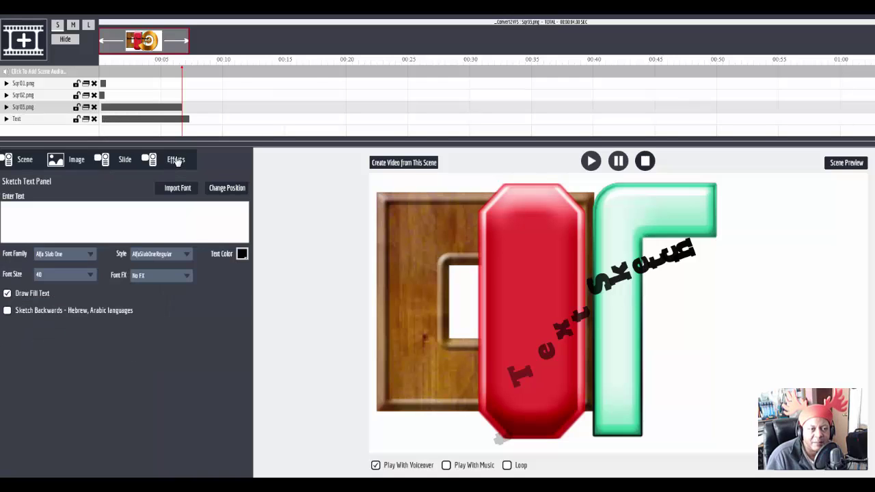
left_click(30, 124)
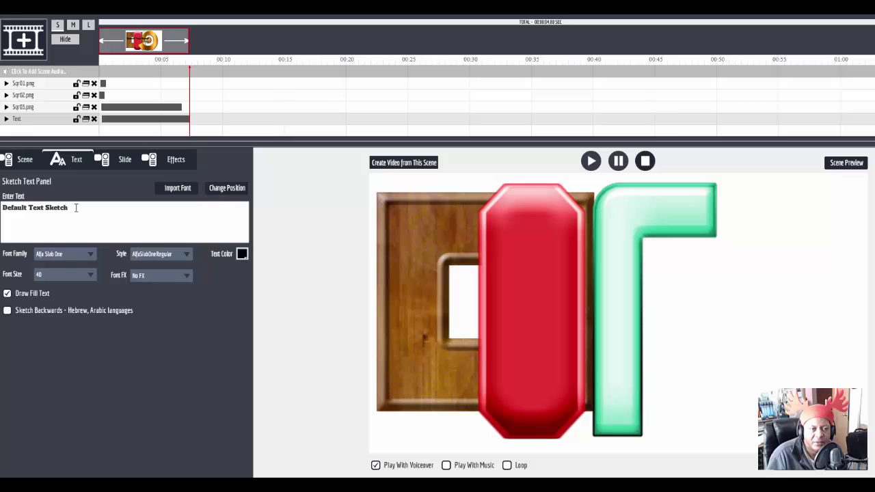
type("2")
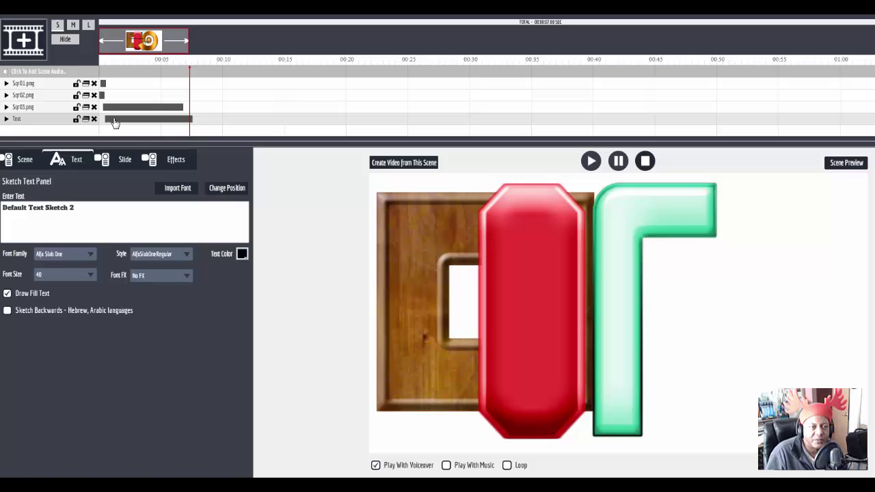
left_click(54, 126)
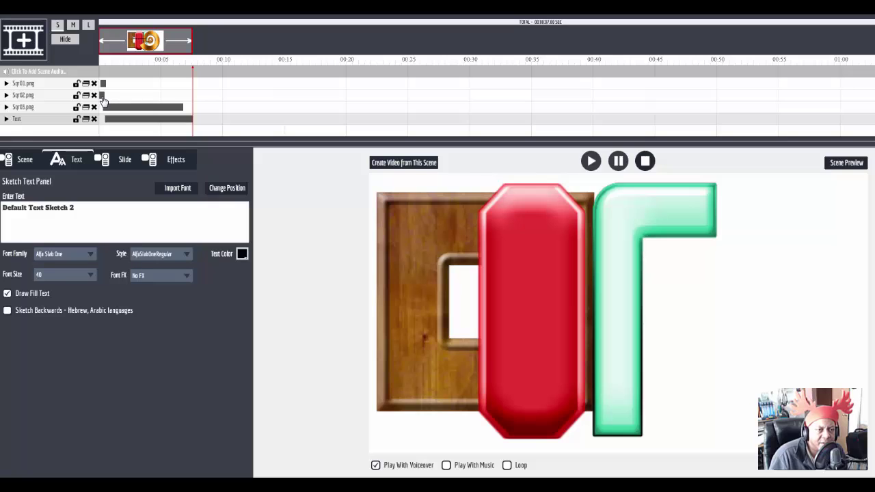
Nudge the Sqr02.png clip slightly later on the timeline and check the full scene preview.
left_click_drag(103, 100, 108, 101)
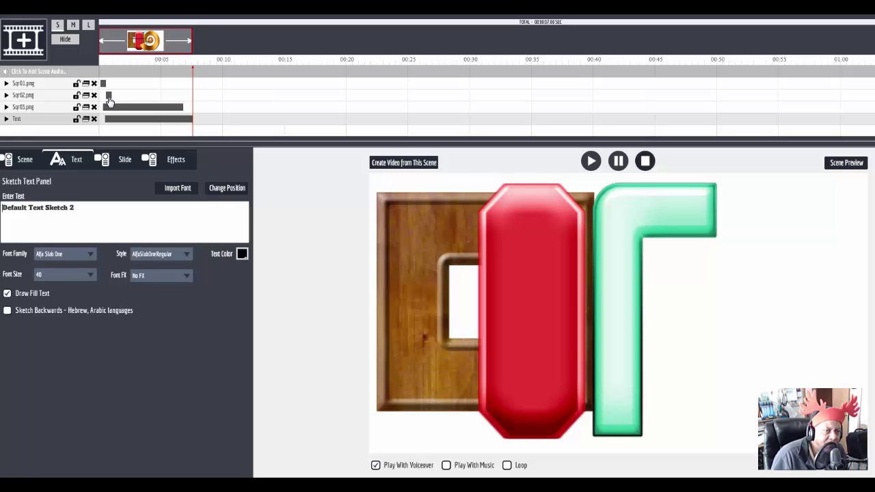
left_click_drag(112, 101, 113, 101)
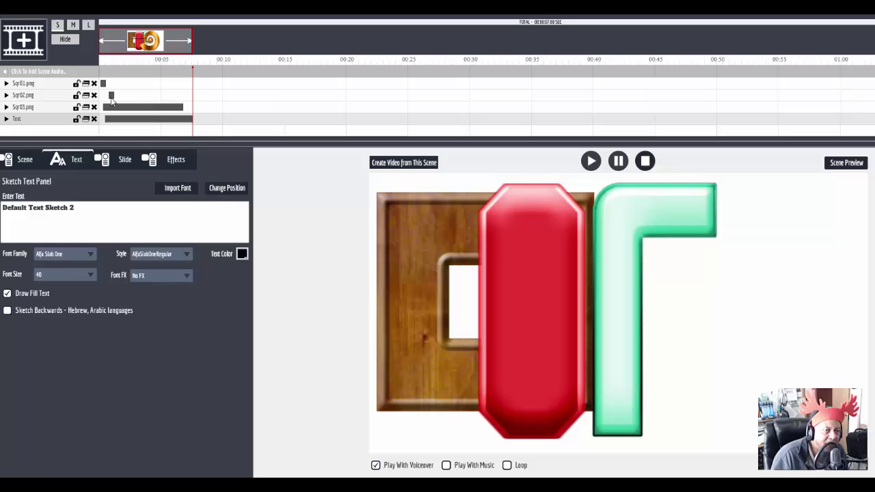
left_click(844, 166)
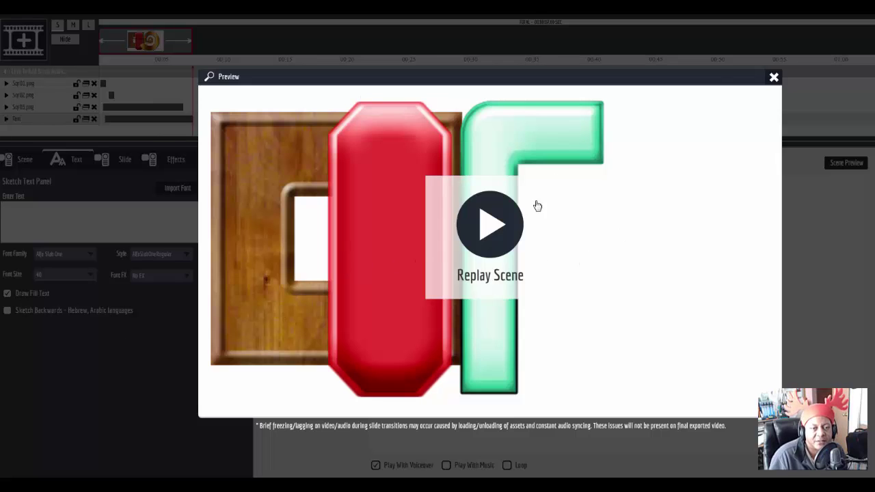
left_click(773, 77)
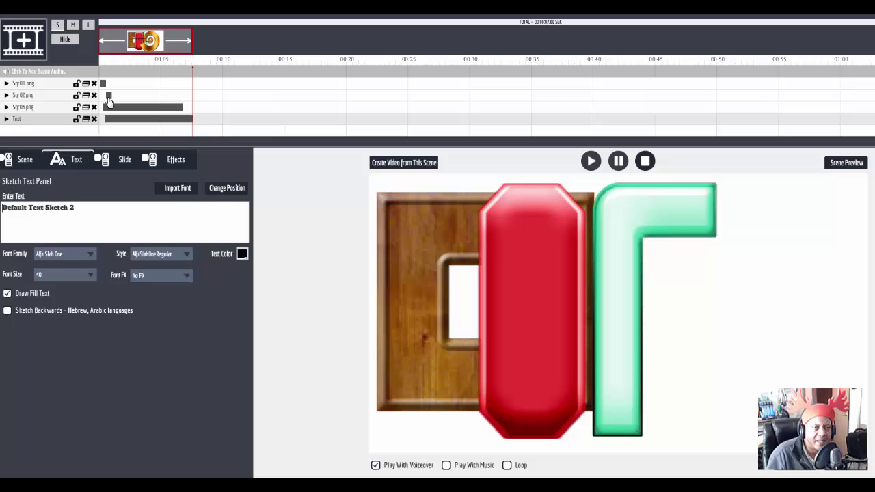
left_click(844, 163)
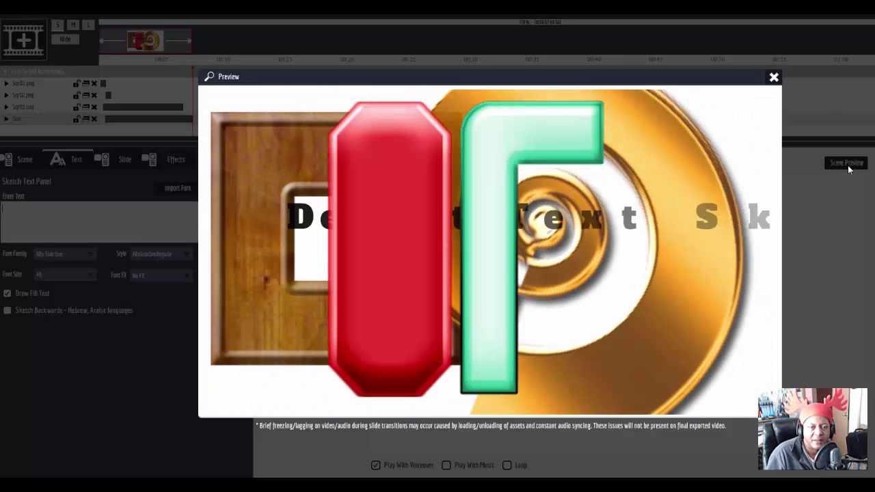
left_click(774, 78)
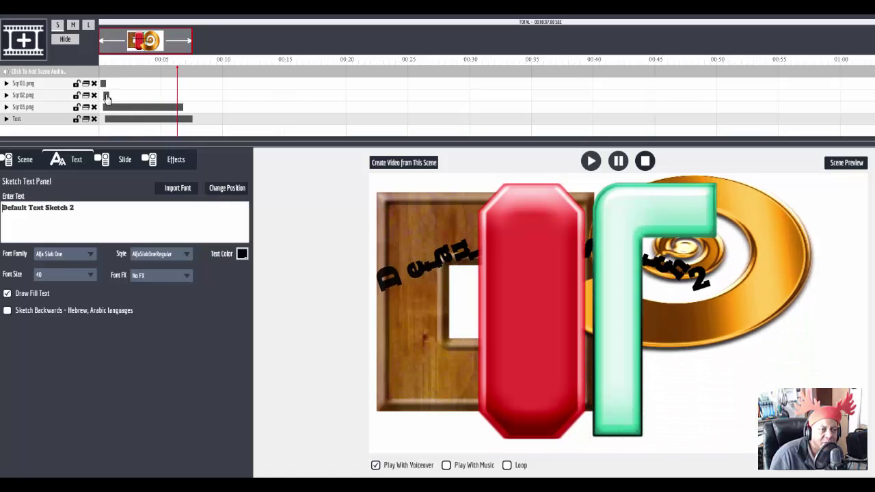
left_click(847, 164)
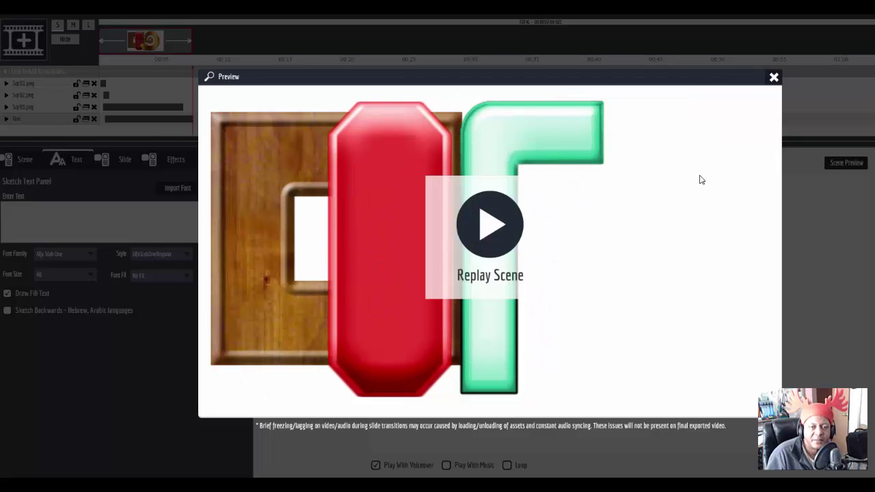
left_click(774, 79)
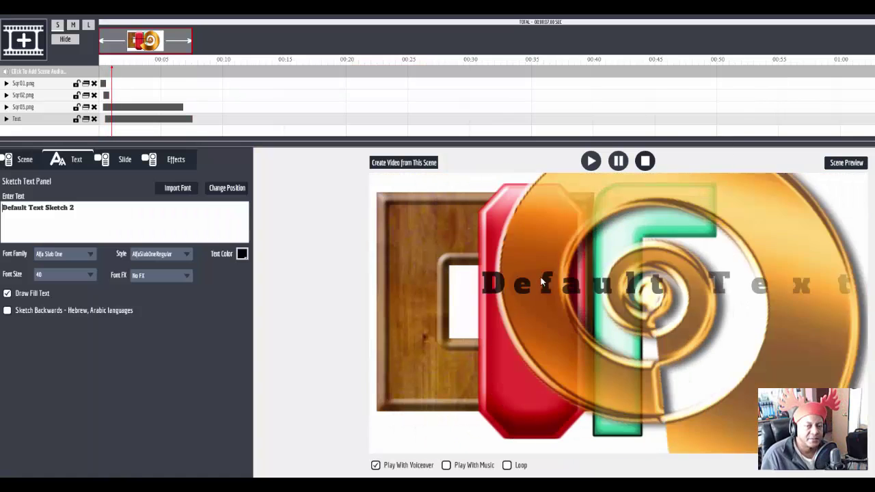